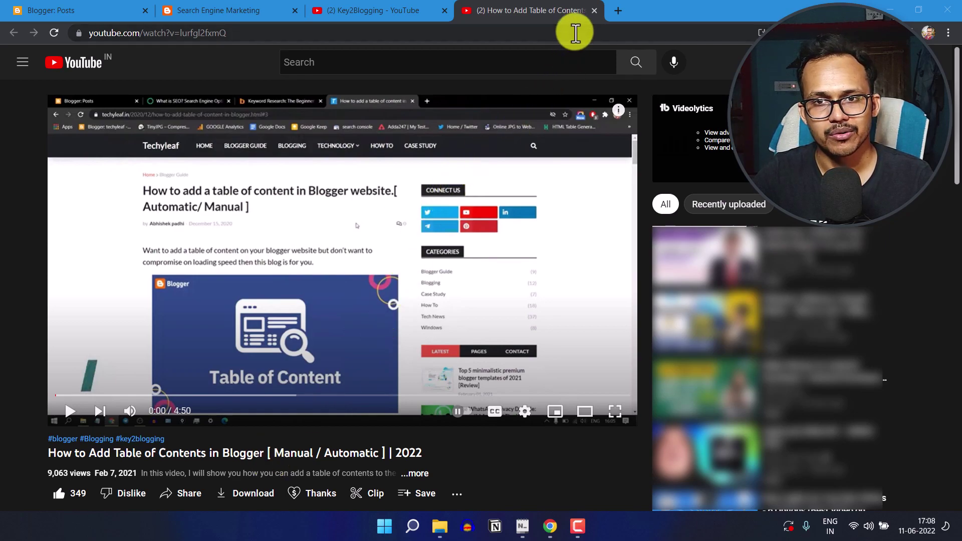
# - Close the 'How to Add Table of Contents' video tab, leaving the Key2Blogging channel page
pyautogui.click(595, 10)
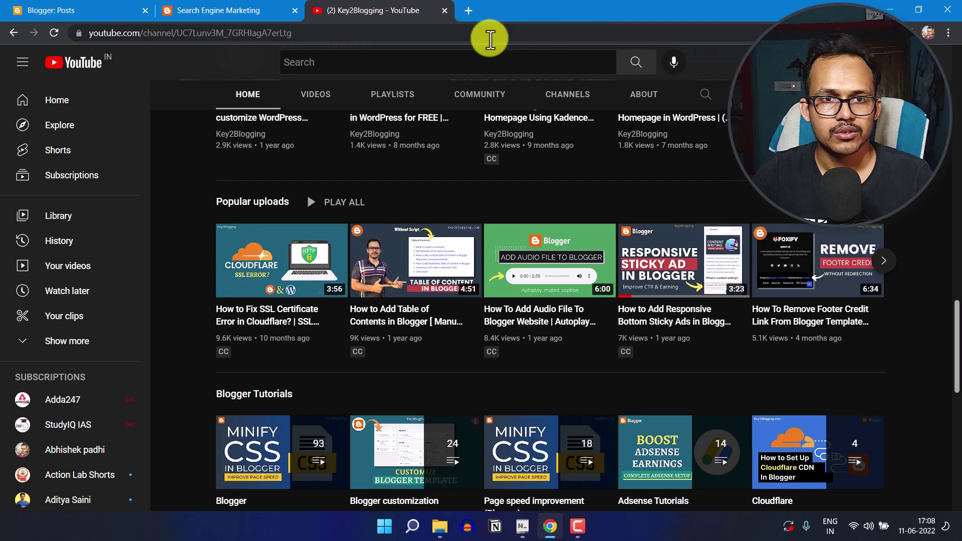
pyautogui.click(236, 9)
# - Expand the post's Table of Contents, test the SEM Important and A/B Testing links, then view Posts
pyautogui.scroll(-3, 346, 300)
pyautogui.scroll(-3, 355, 348)
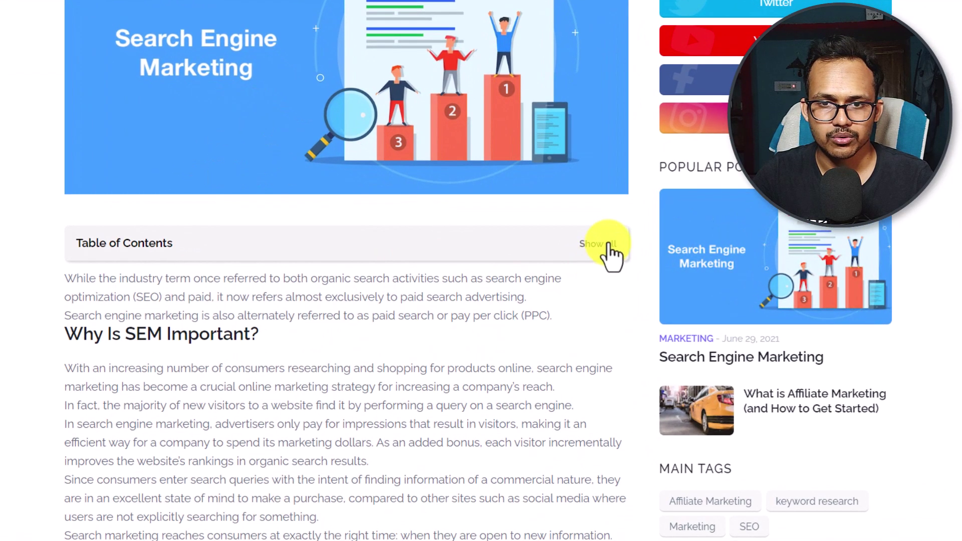
pyautogui.click(607, 244)
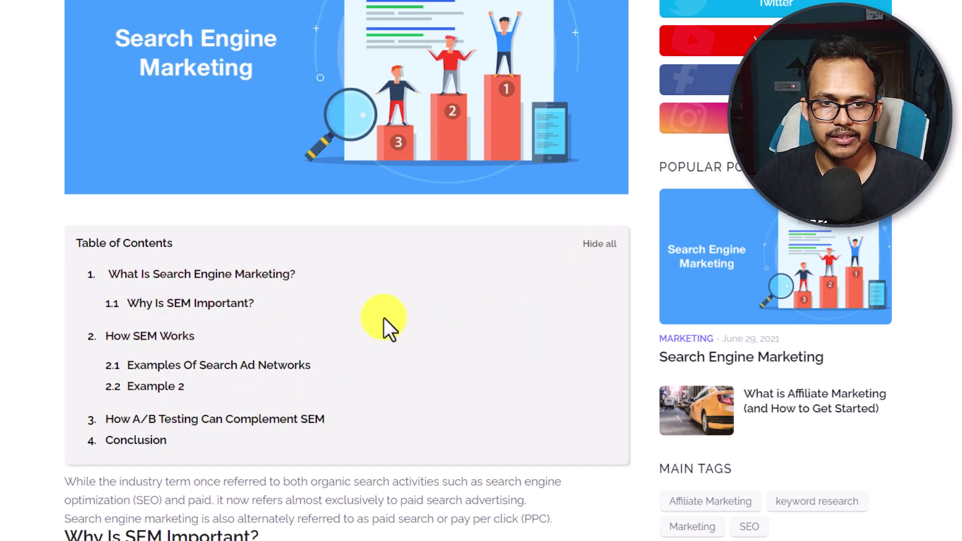
pyautogui.click(193, 306)
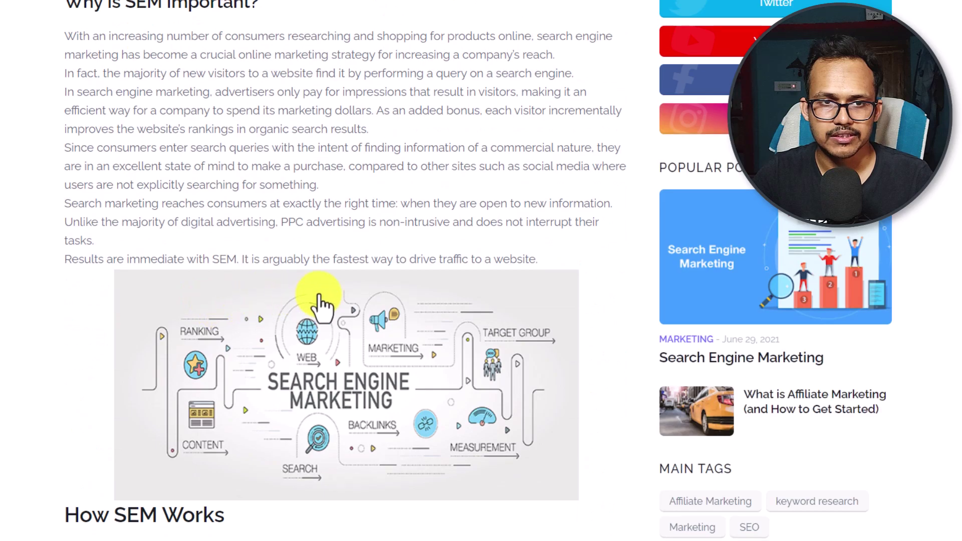
pyautogui.scroll(6, 318, 301)
pyautogui.click(187, 264)
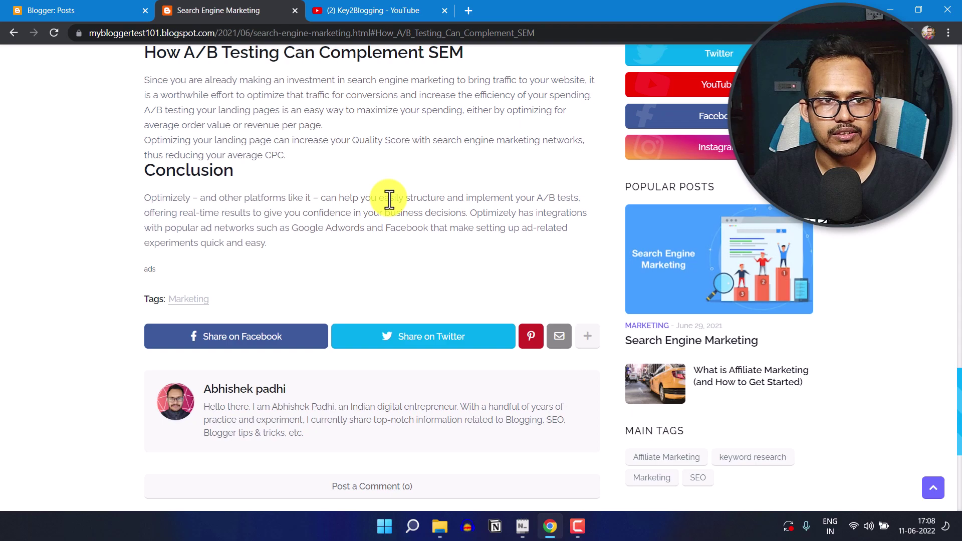
pyautogui.click(80, 10)
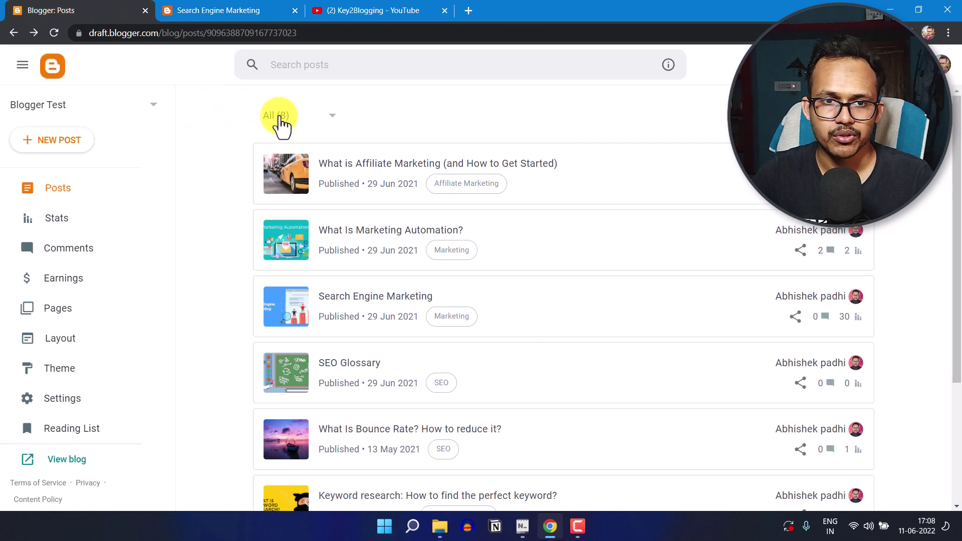
# - Open the theme's Edit HTML view at the closing body tag and bring up the Notepad TOC code
pyautogui.click(78, 369)
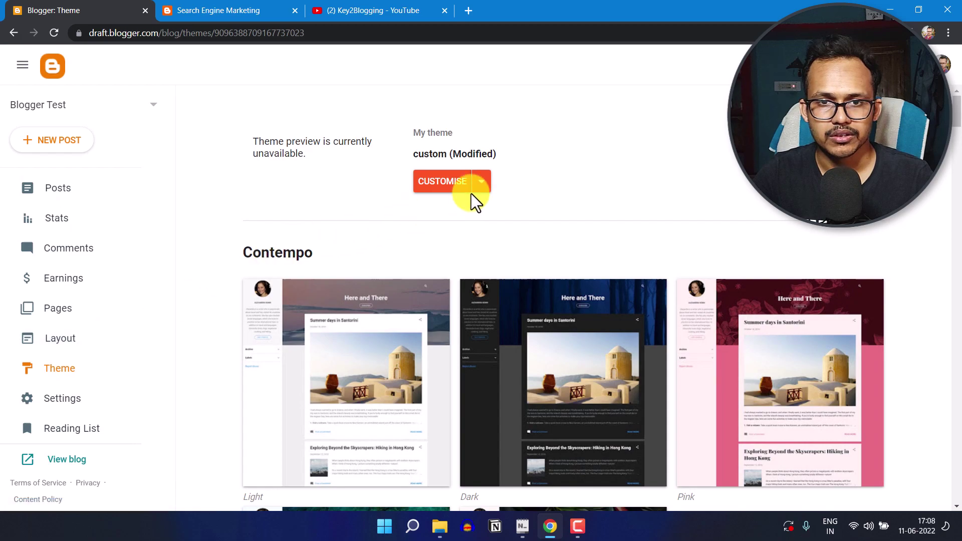
pyautogui.click(484, 183)
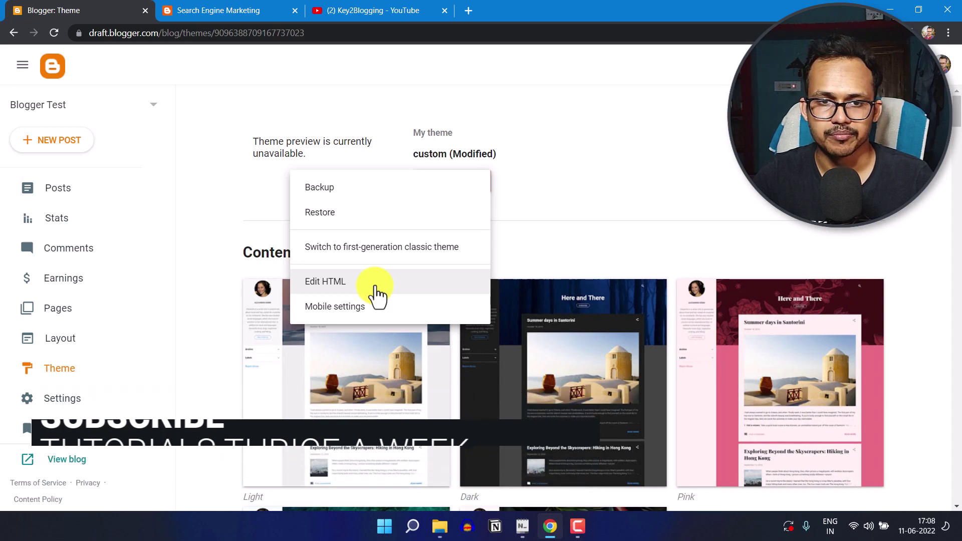
pyautogui.click(344, 286)
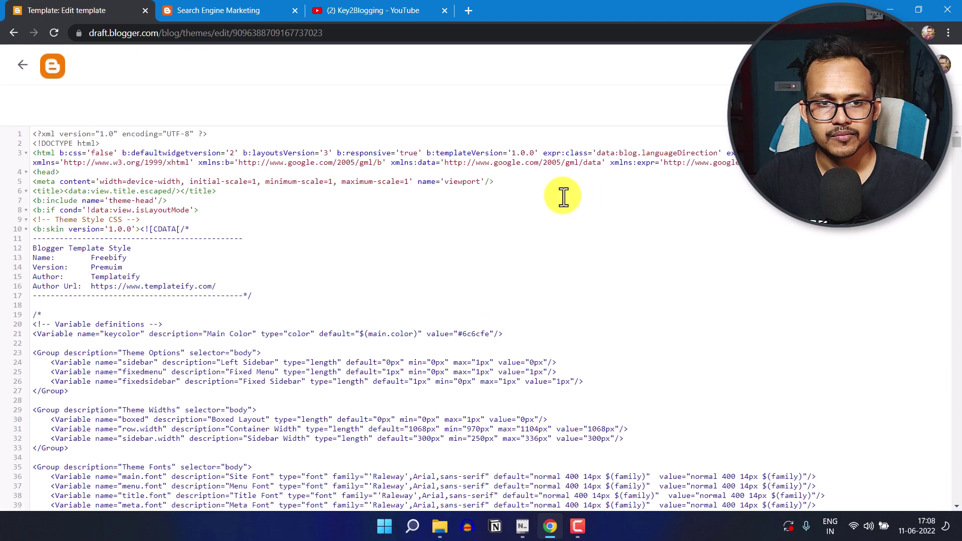
pyautogui.moveTo(957, 160); pyautogui.dragTo(957, 511)
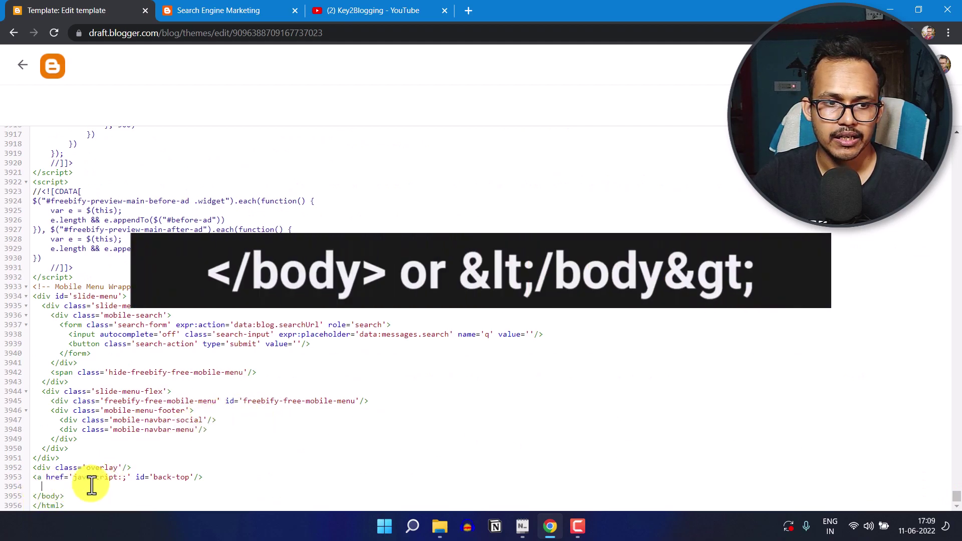
pyautogui.click(521, 529)
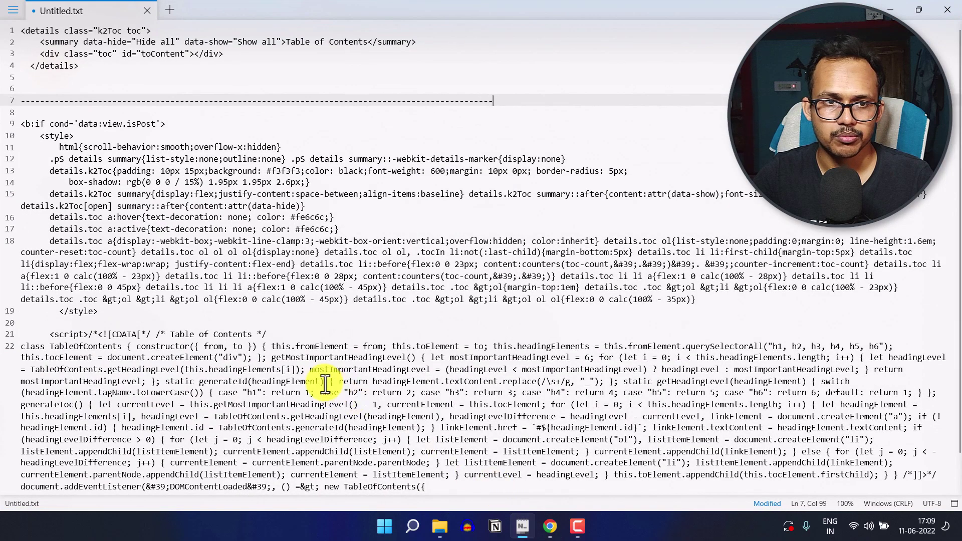
# - Select the TOC style-and-script block on lines 9–25 in Notepad, then minimize Notepad
pyautogui.click(23, 127)
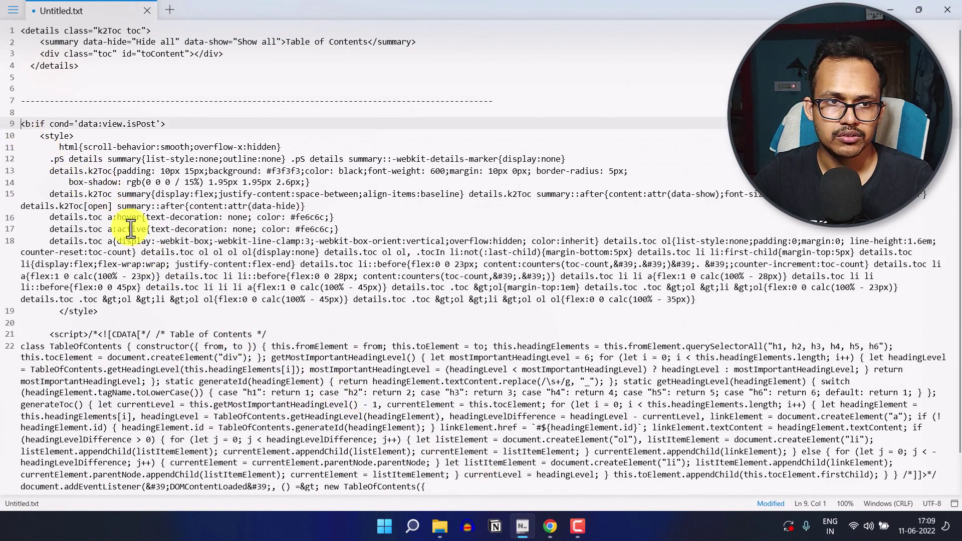
pyautogui.scroll(-1, 153, 321)
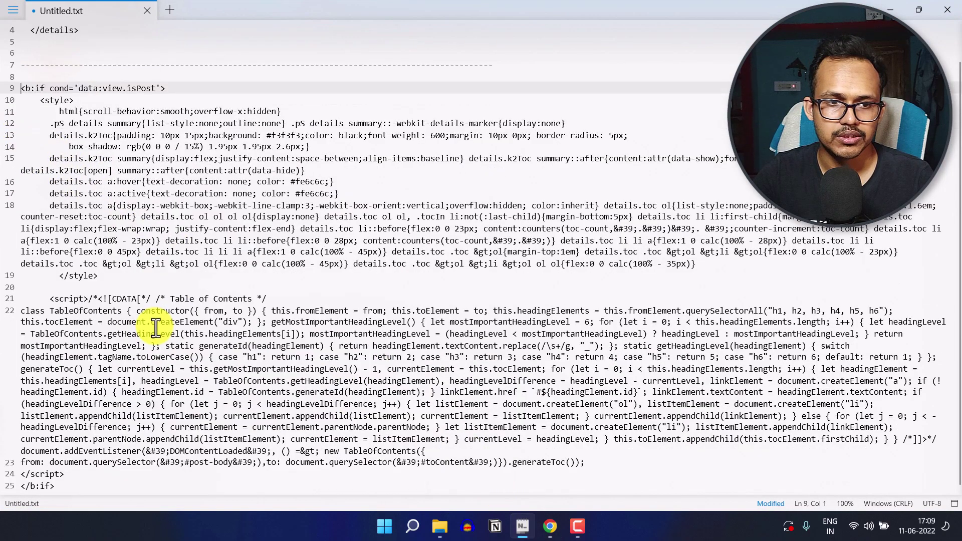
pyautogui.keyDown('shift'); pyautogui.click(65, 487); pyautogui.keyUp('shift')
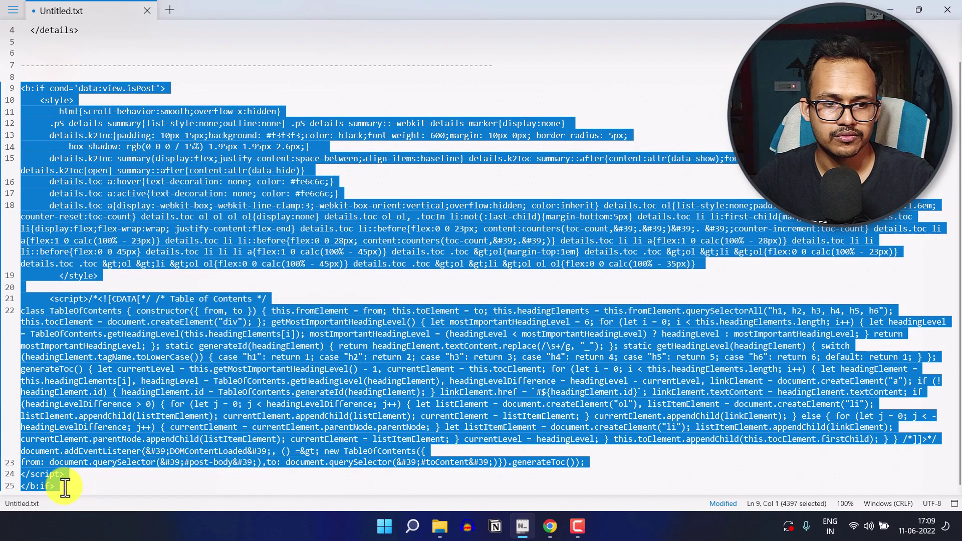
pyautogui.scroll(1, 168, 393)
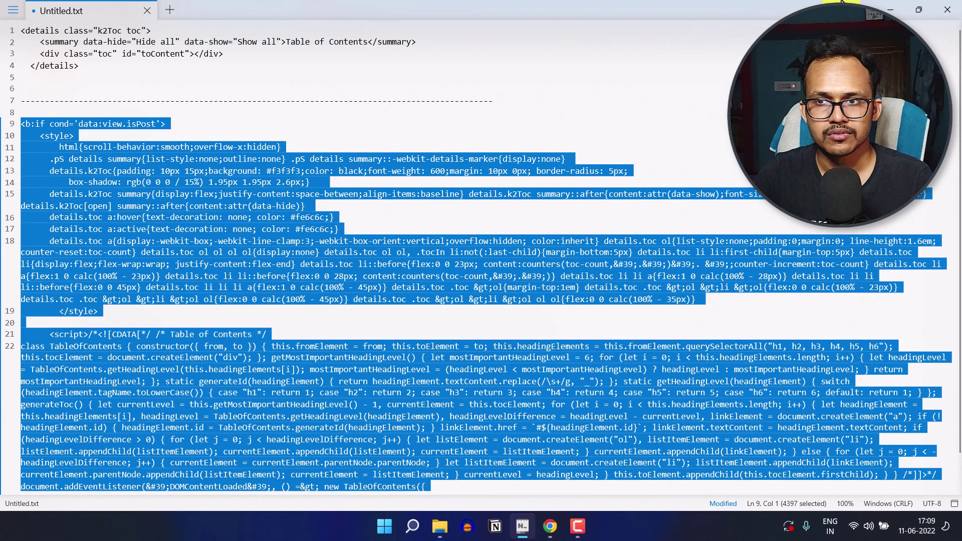
pyautogui.click(884, 9)
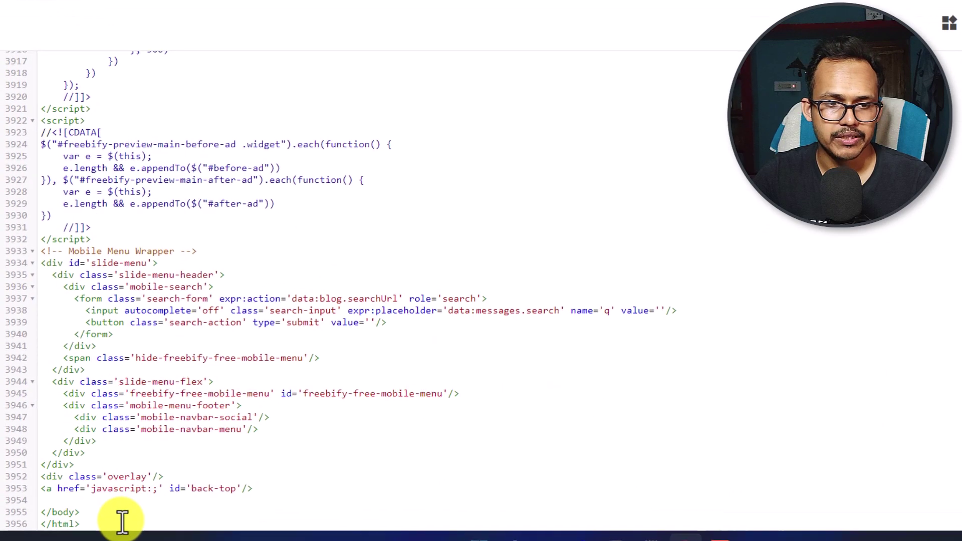
# - Paste the TOC style-and-script block above </body>, save the template, and return to Theme
pyautogui.hotkey('ctrl', 'v')
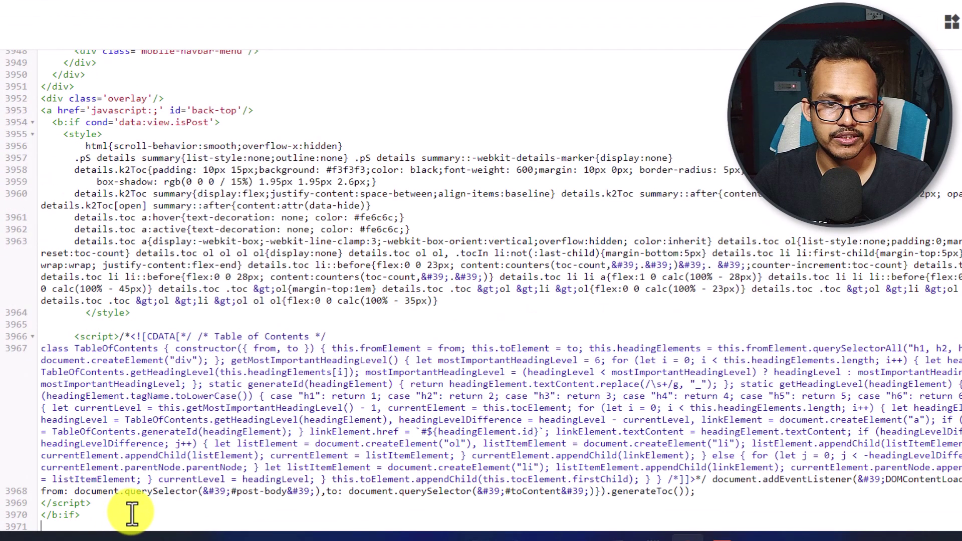
pyautogui.scroll(-1, 134, 496)
pyautogui.scroll(6, 189, 365)
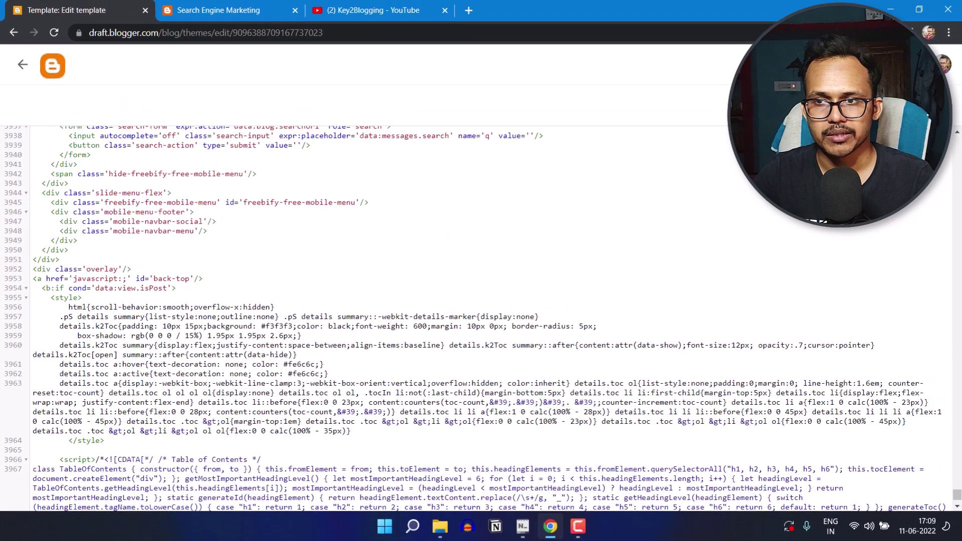
pyautogui.hotkey('ctrl', 's')
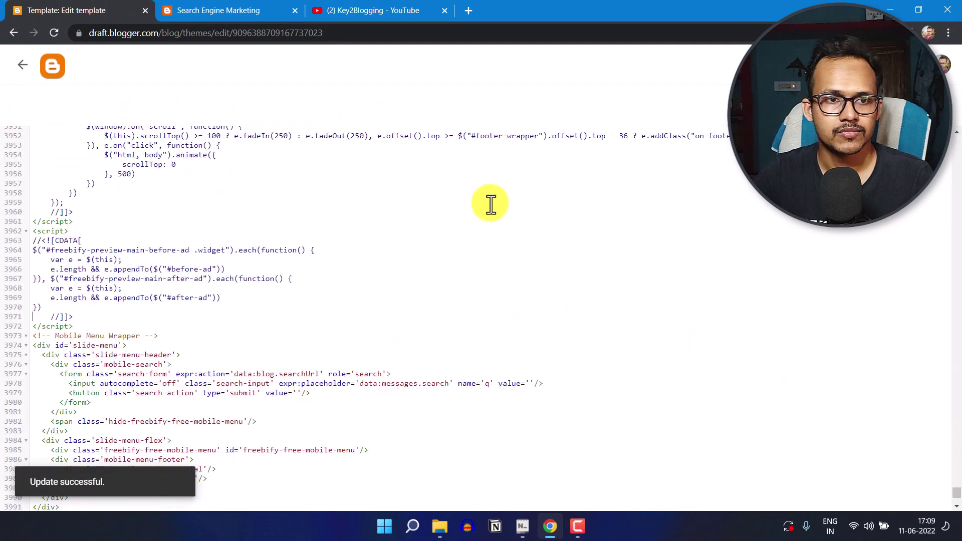
pyautogui.click(20, 66)
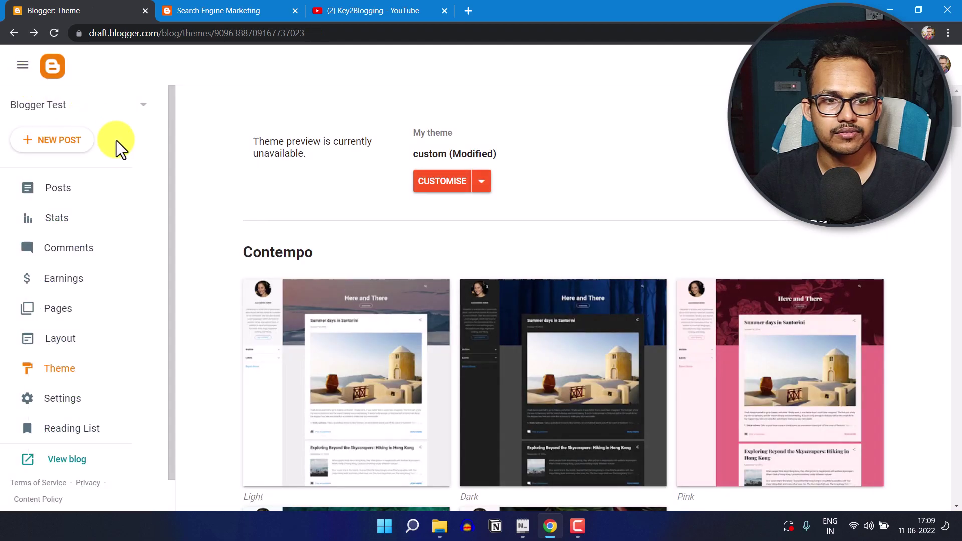
# - Reload the live Search Engine Marketing post from its top, then bring the Notepad TOC code back
pyautogui.click(80, 199)
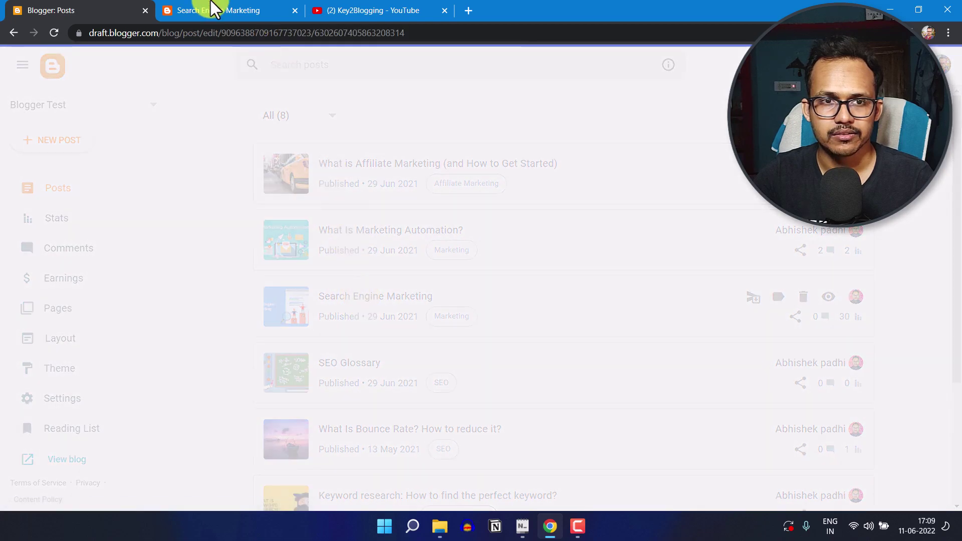
pyautogui.click(215, 9)
pyautogui.click(55, 34)
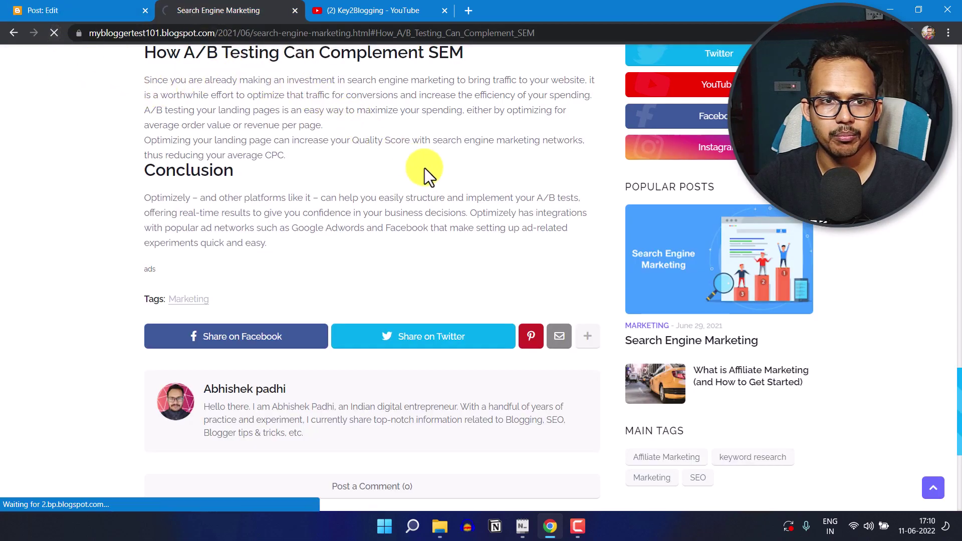
pyautogui.scroll(15, 430, 260)
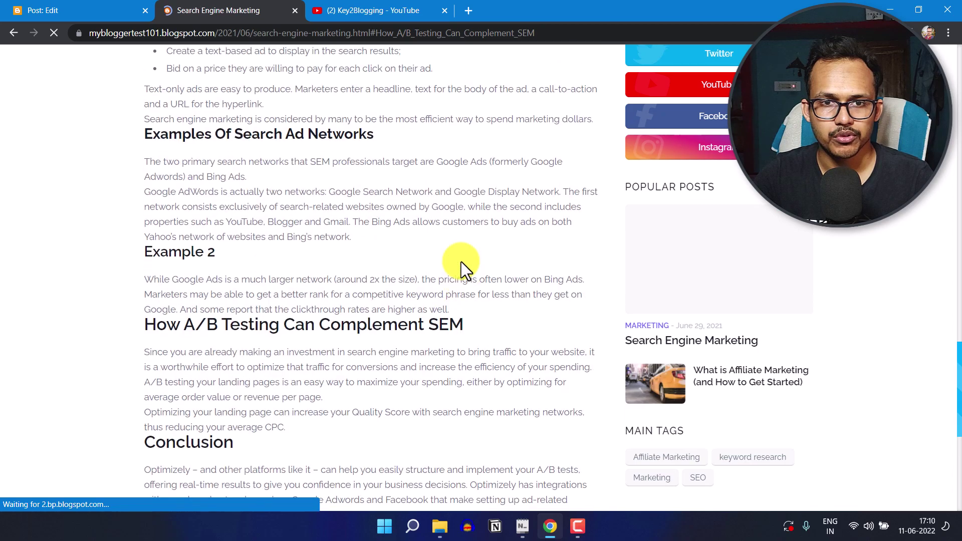
pyautogui.scroll(15, 377, 316)
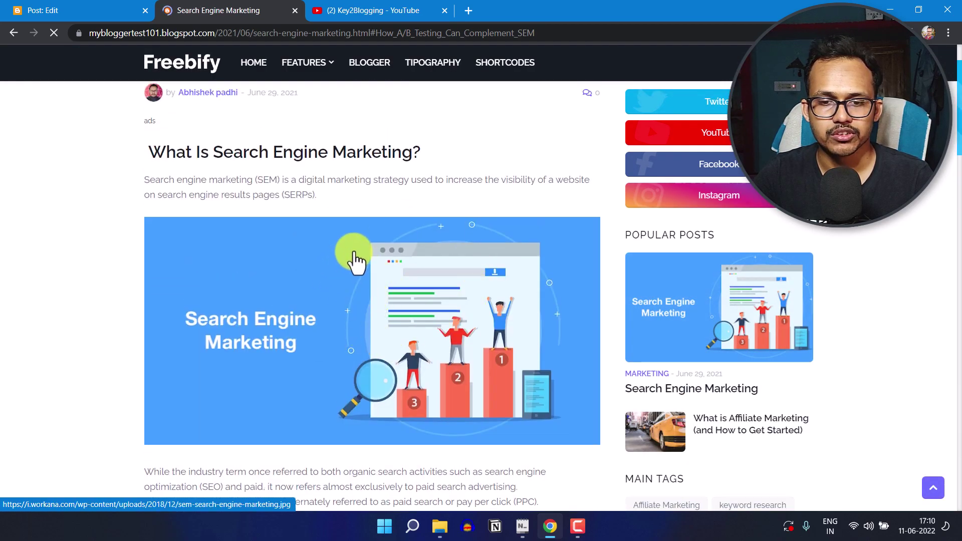
pyautogui.click(521, 532)
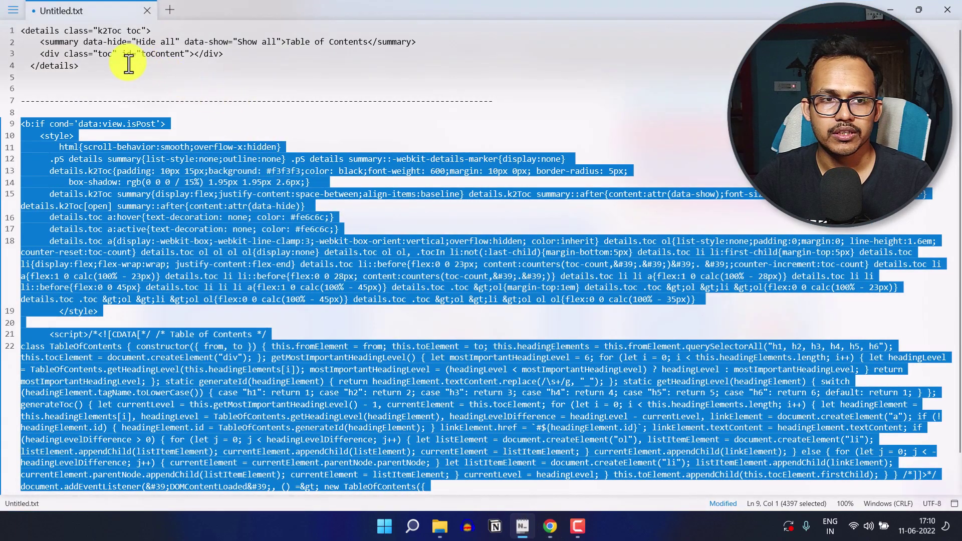
# - Select the four-line Table of Contents details markup in Notepad, then minimize Notepad
pyautogui.click(119, 65)
pyautogui.keyDown('shift'); pyautogui.click(22, 34); pyautogui.keyUp('shift')
pyautogui.hotkey('ctrl', 'c')
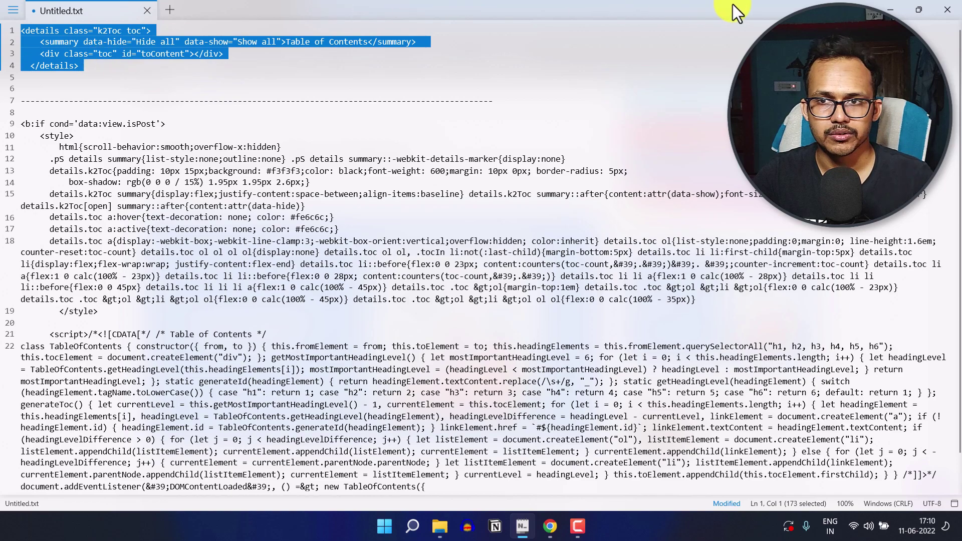
pyautogui.click(889, 10)
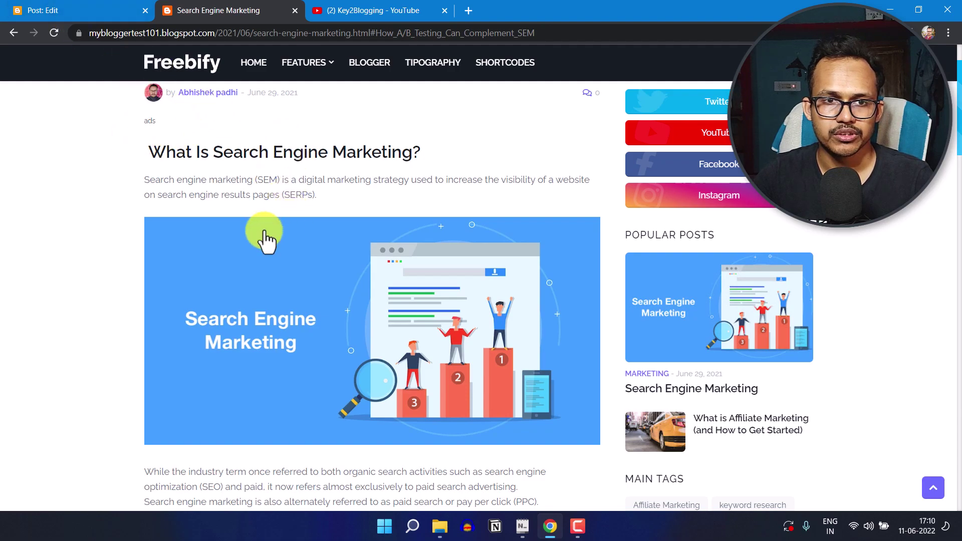
# - Switch to the post editor and keep it in HTML view
pyautogui.scroll(-2, 315, 209)
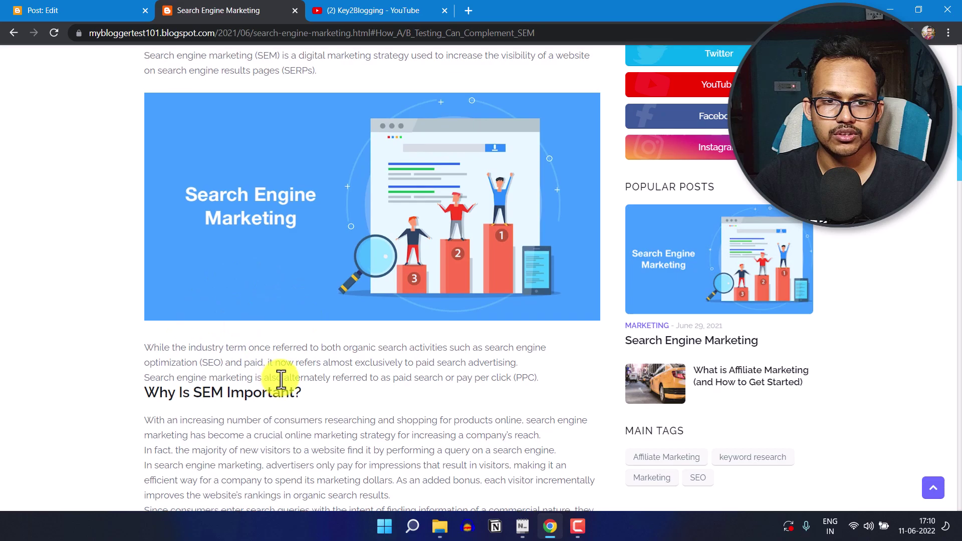
pyautogui.scroll(1, 215, 290)
pyautogui.scroll(-2, 210, 301)
pyautogui.scroll(4, 332, 376)
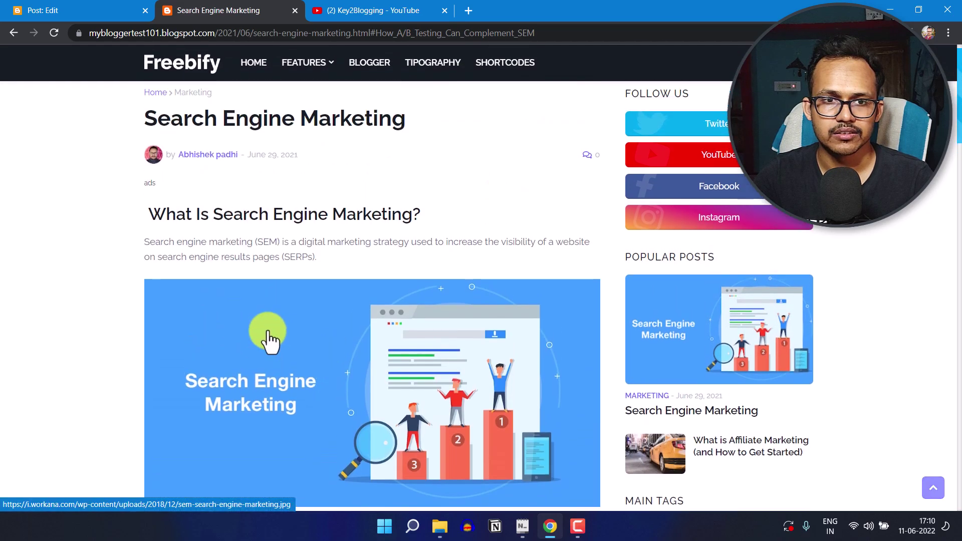
pyautogui.click(49, 9)
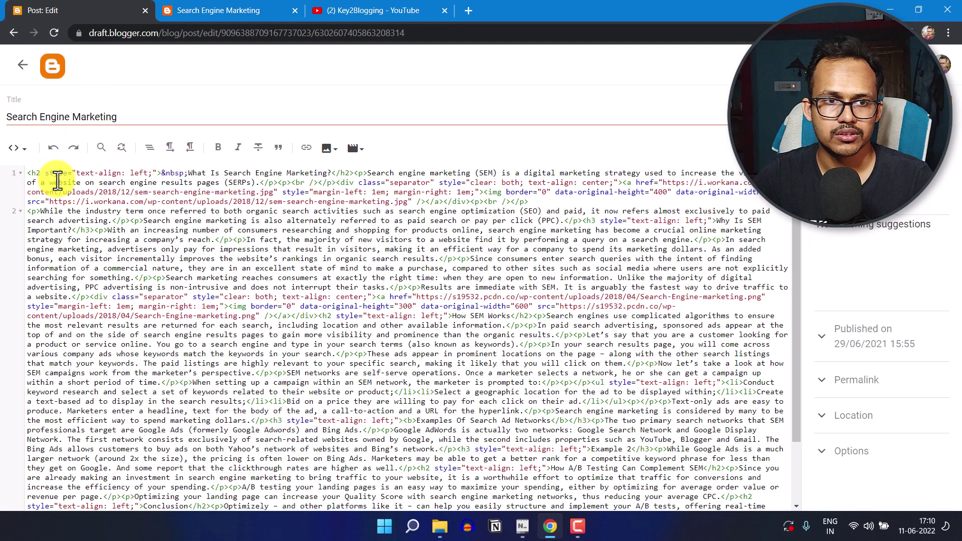
pyautogui.click(17, 148)
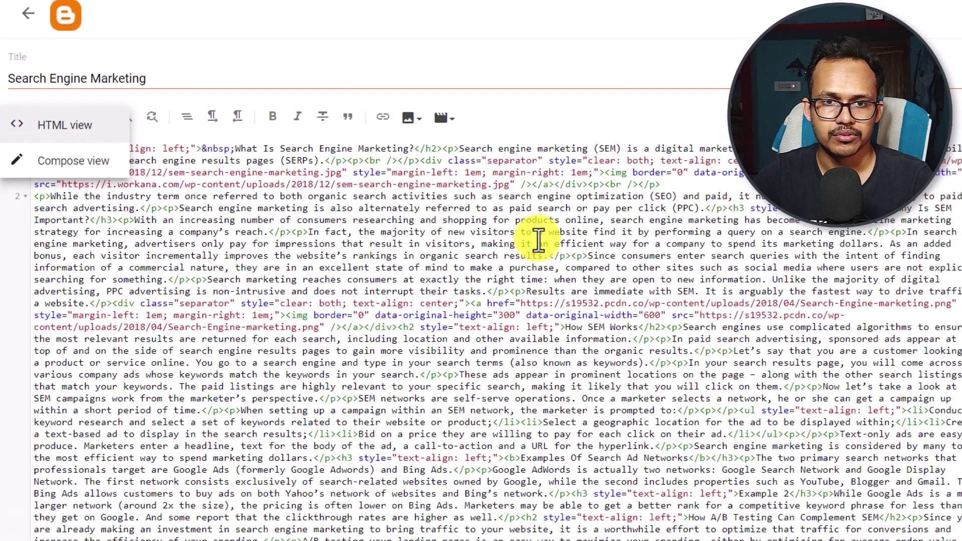
pyautogui.click(613, 190)
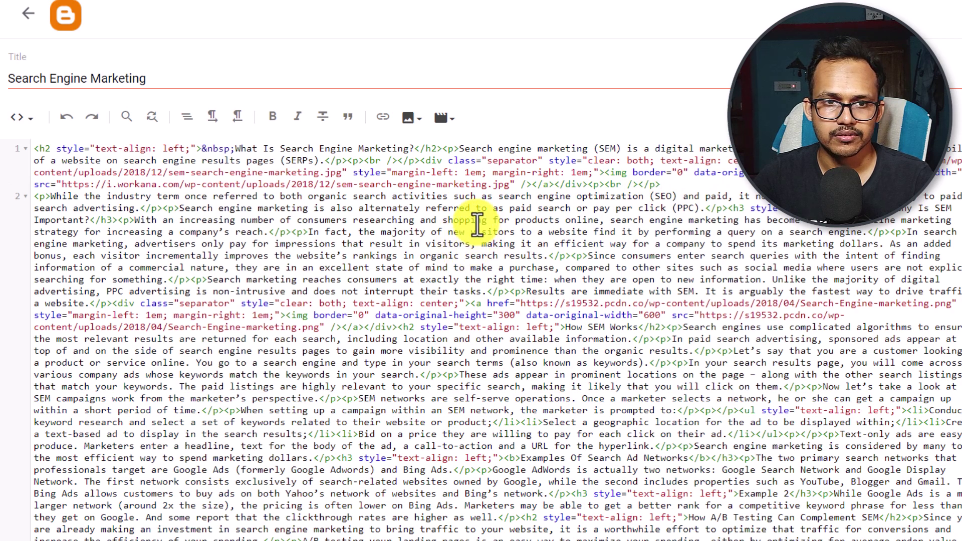
# - Paste the <details> Table of Contents block after the first image's closing div
pyautogui.click(587, 185)
pyautogui.press('Return')
pyautogui.press('Return')
pyautogui.press('Return')
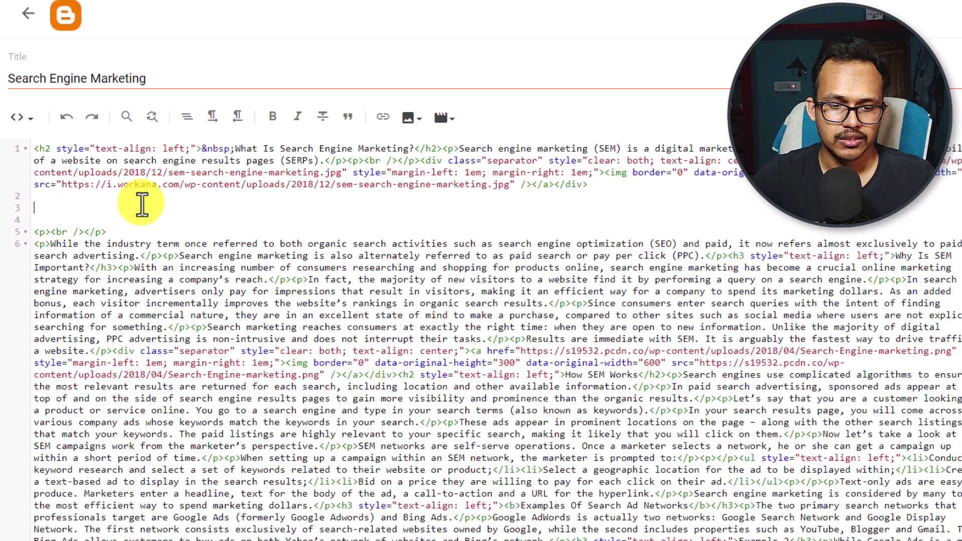
pyautogui.hotkey('ctrl', 'v')
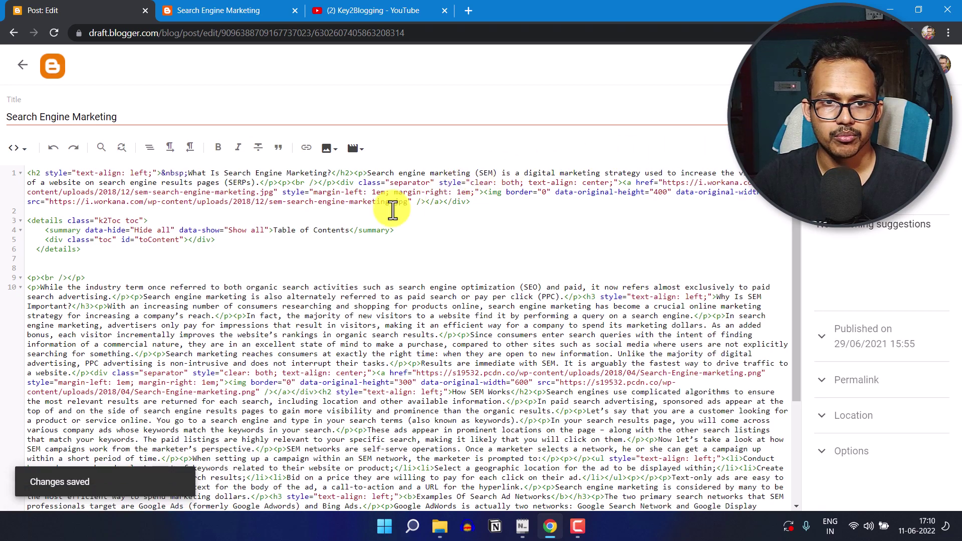
pyautogui.click(268, 10)
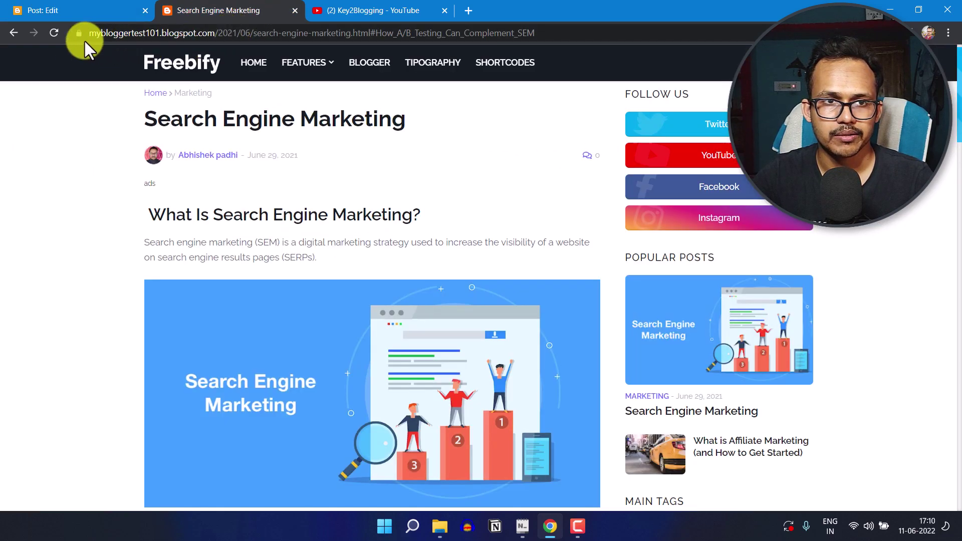
# - Reload the live post, expand its Table of Contents, and test the Examples Of Search Ad Networks link
pyautogui.click(54, 33)
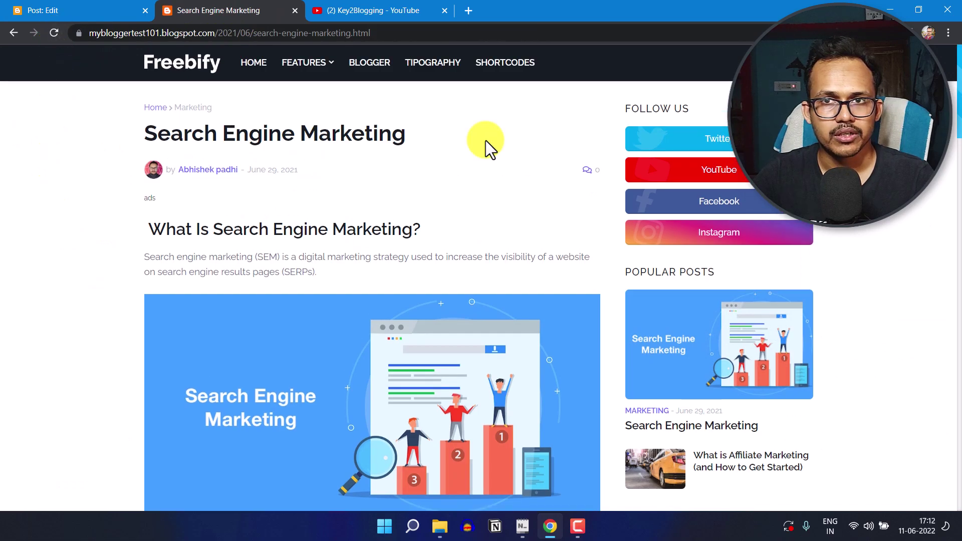
pyautogui.scroll(-7, 489, 198)
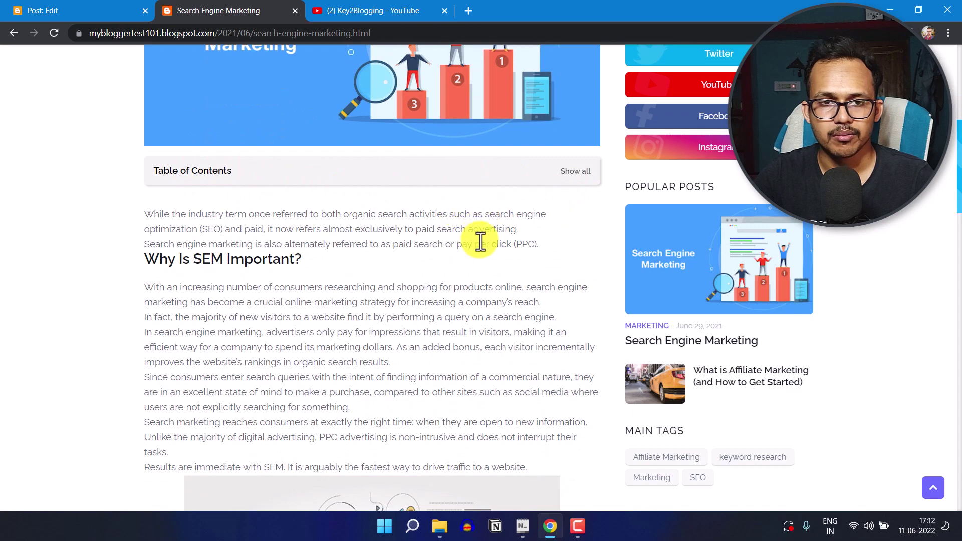
pyautogui.click(576, 172)
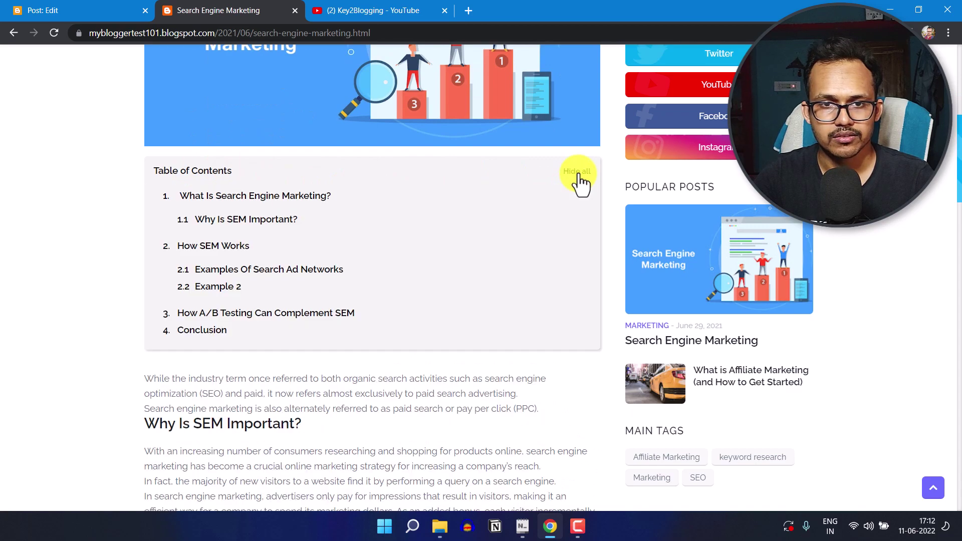
pyautogui.click(247, 279)
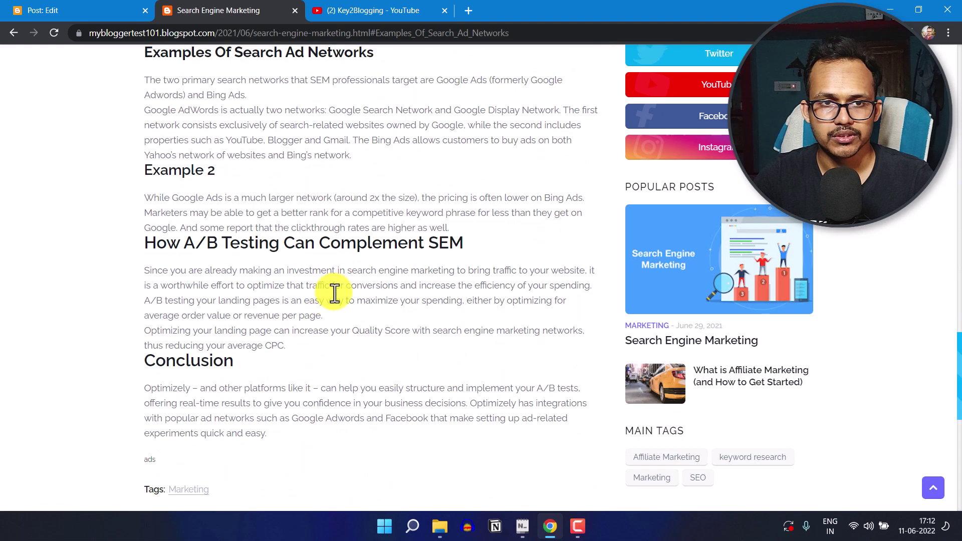
pyautogui.scroll(15, 514, 334)
pyautogui.scroll(8, 448, 334)
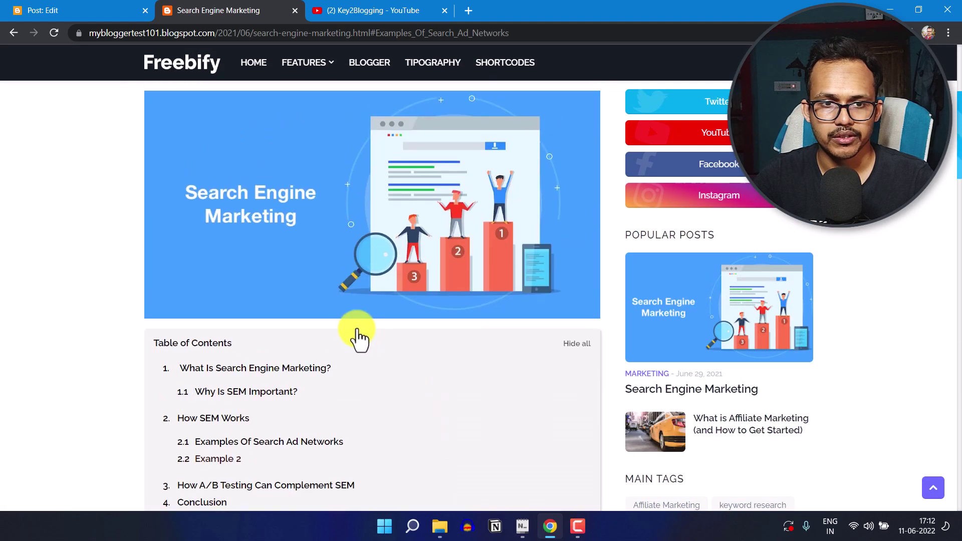
pyautogui.scroll(-2, 349, 316)
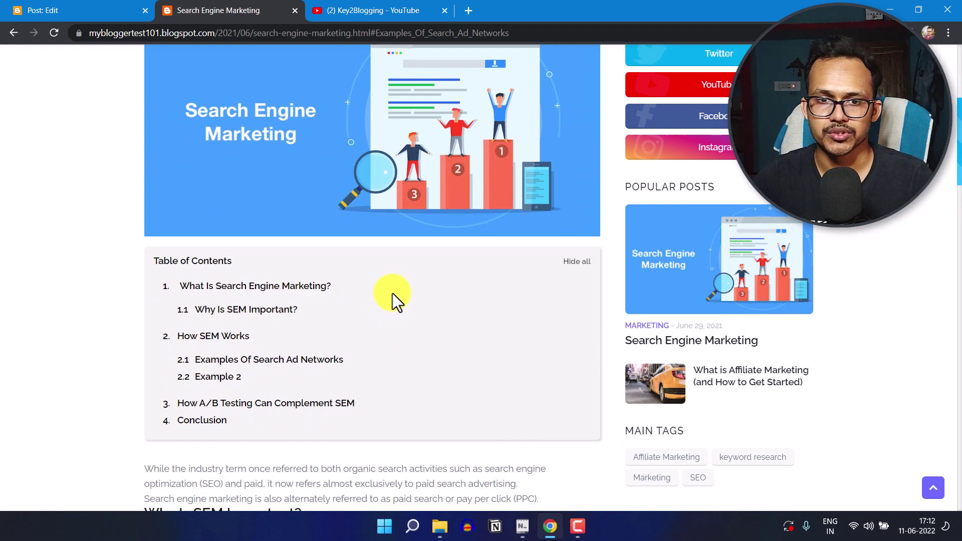
# - Open DevTools on the post in iPhone SE preview and inspect the article's div#post-body
pyautogui.scroll(-4, 392, 295)
pyautogui.rightClick(369, 380)
pyautogui.click(405, 365)
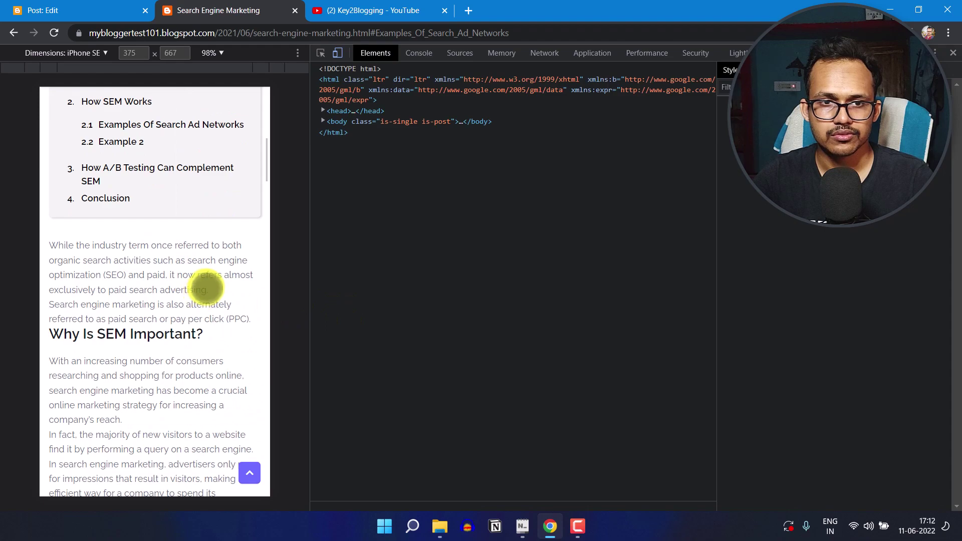
pyautogui.scroll(8, 206, 289)
pyautogui.rightClick(136, 249)
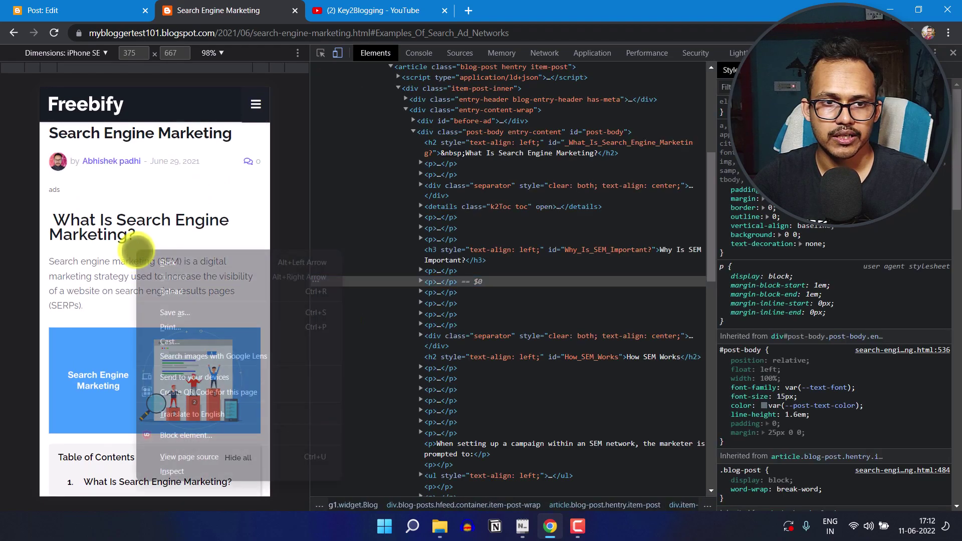
pyautogui.click(180, 470)
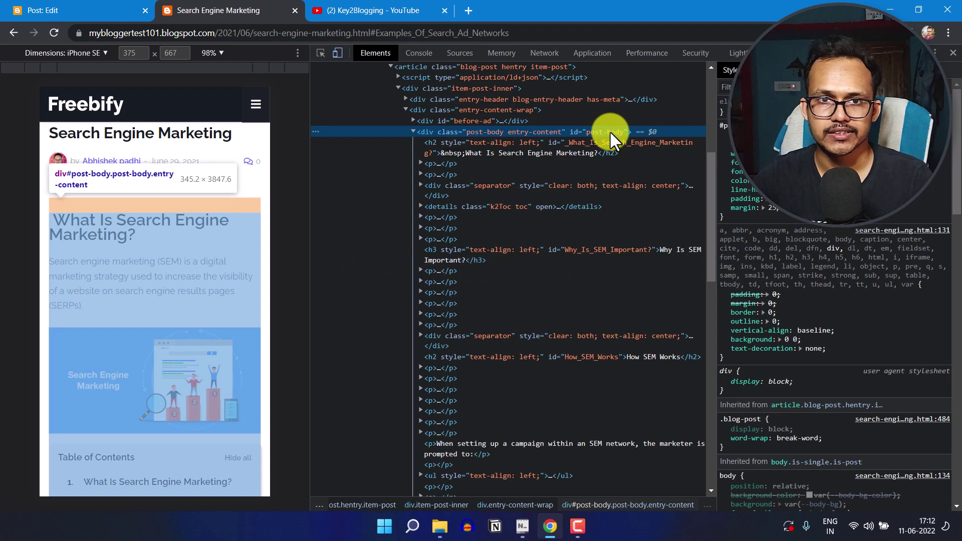
# - Open the Tech-Blogging site in a new browser tab
pyautogui.click(471, 8)
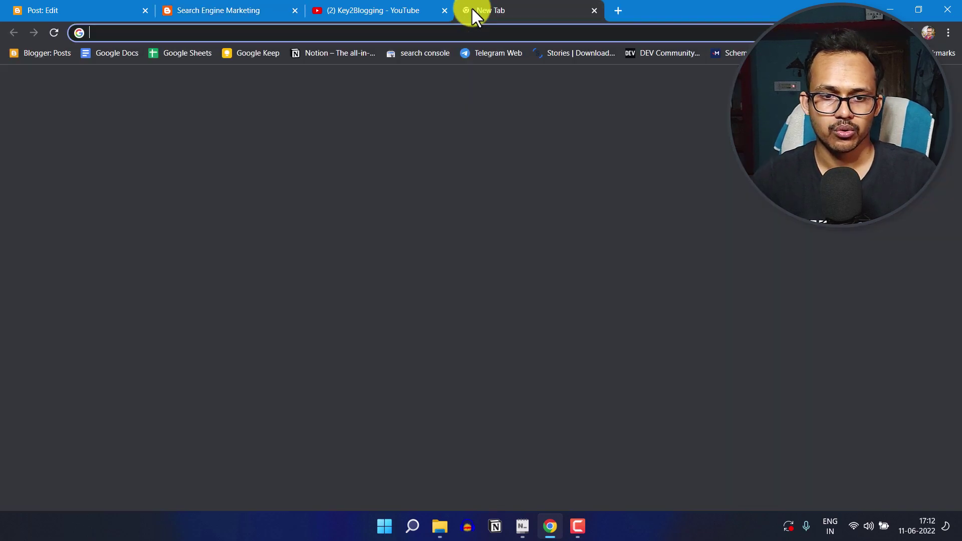
pyautogui.write('tech')
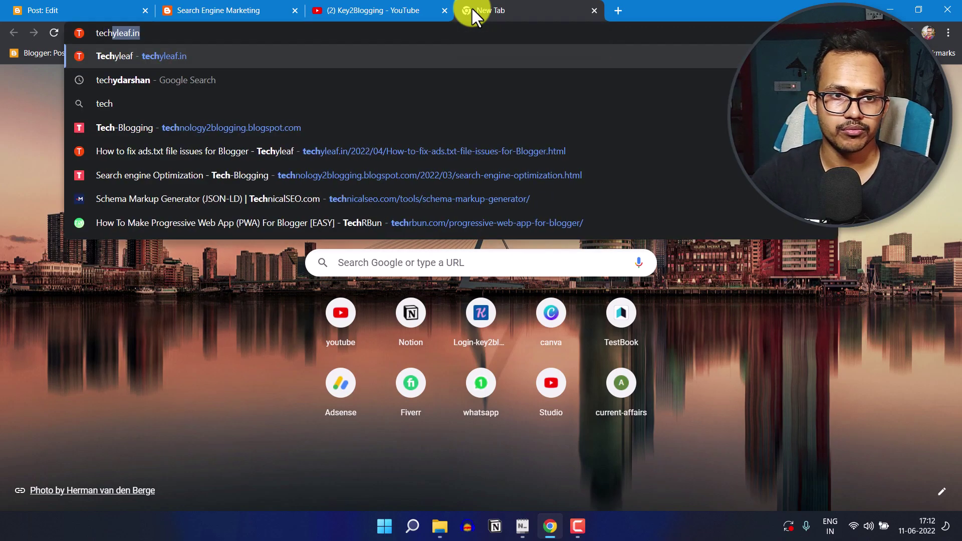
pyautogui.click(277, 126)
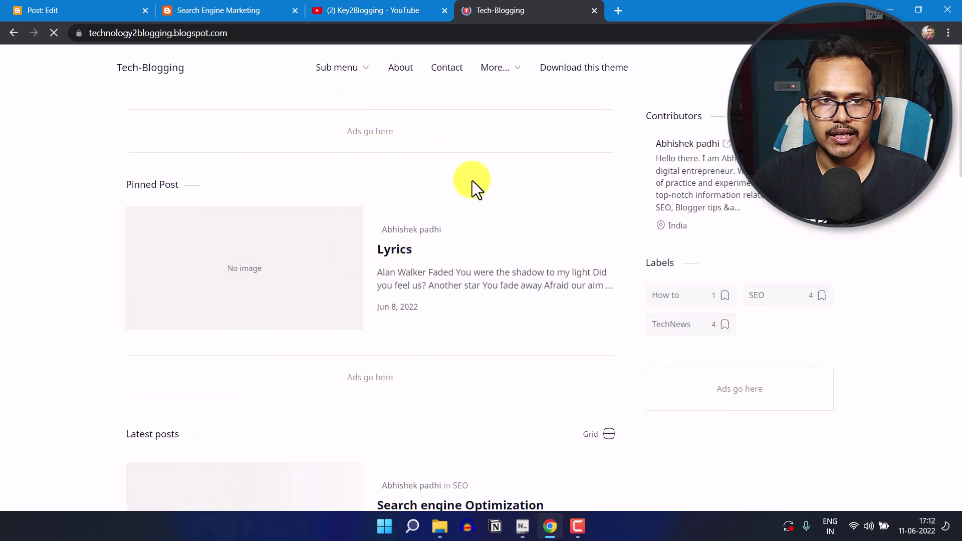
# - Open its Search engine Optimization post and inspect the article text in DevTools
pyautogui.scroll(-3, 459, 313)
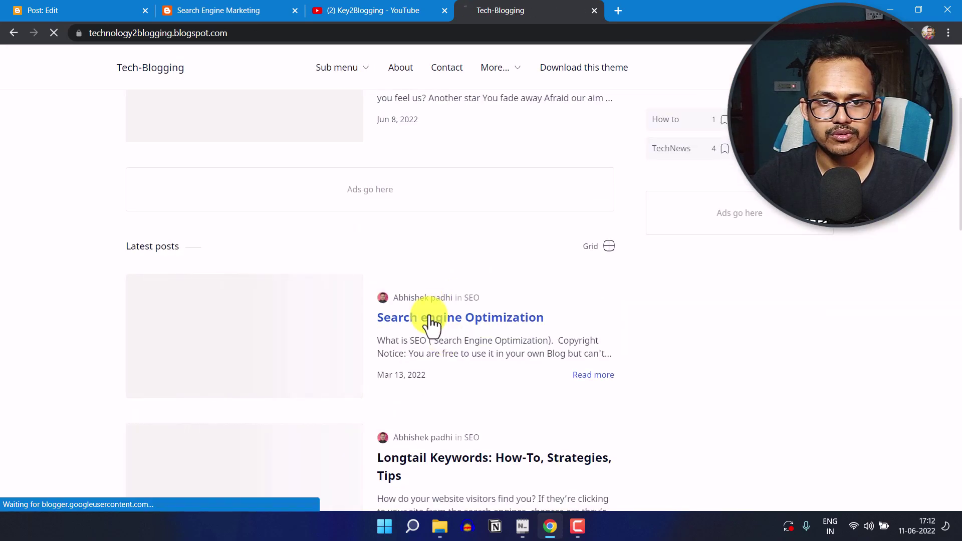
pyautogui.click(458, 308)
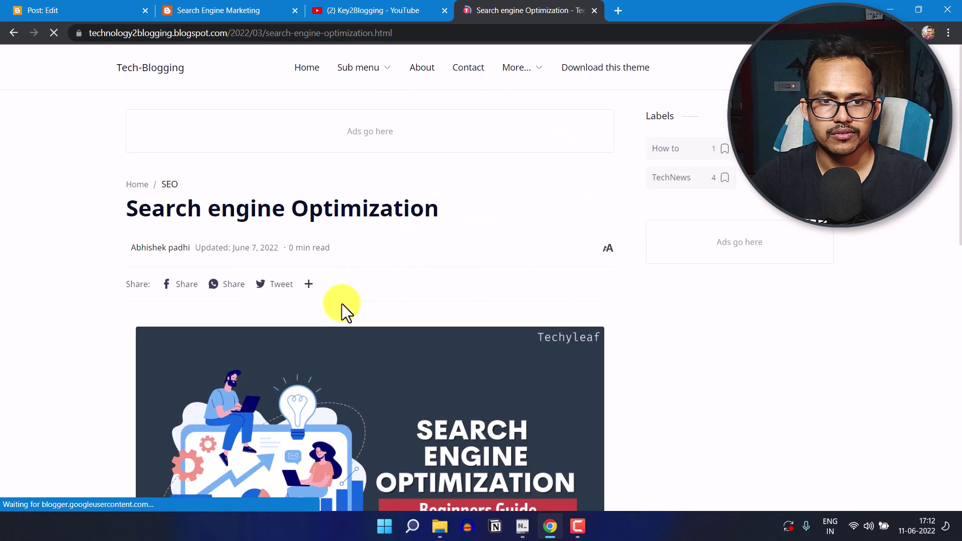
pyautogui.scroll(-7, 351, 305)
pyautogui.rightClick(399, 234)
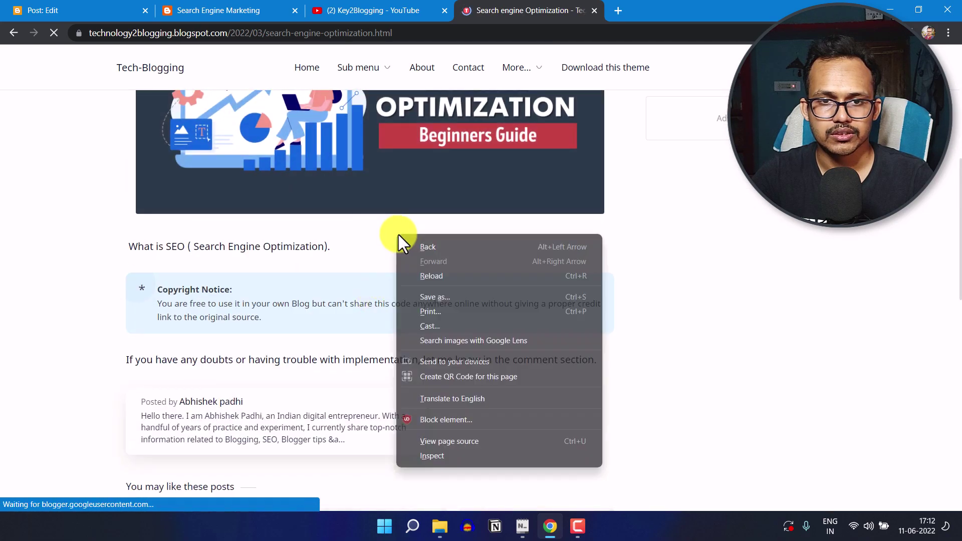
pyautogui.click(442, 454)
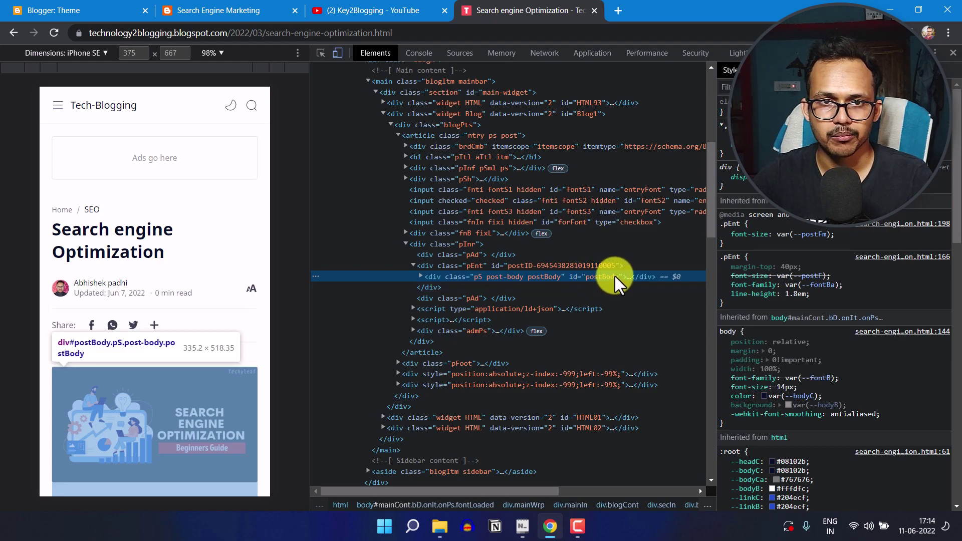
# - Scroll through the Search Engine Marketing post's mobile preview, then return to Blogger's Theme page
pyautogui.click(252, 11)
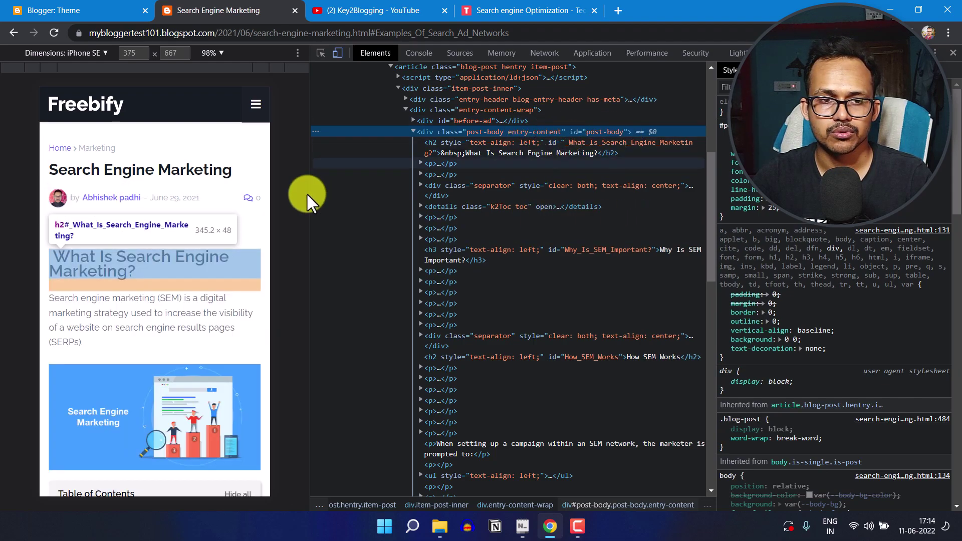
pyautogui.scroll(-2, 198, 291)
pyautogui.scroll(-12, 198, 296)
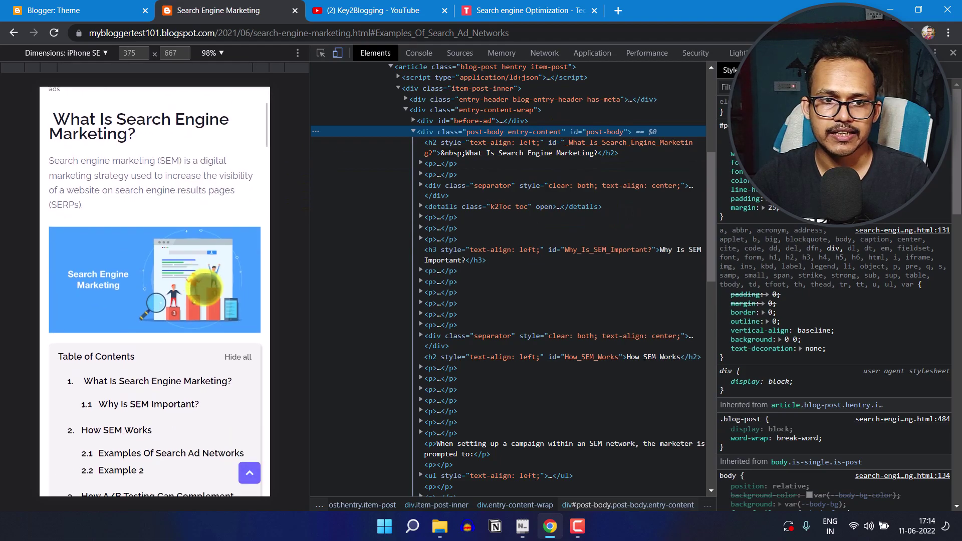
pyautogui.scroll(-15, 199, 297)
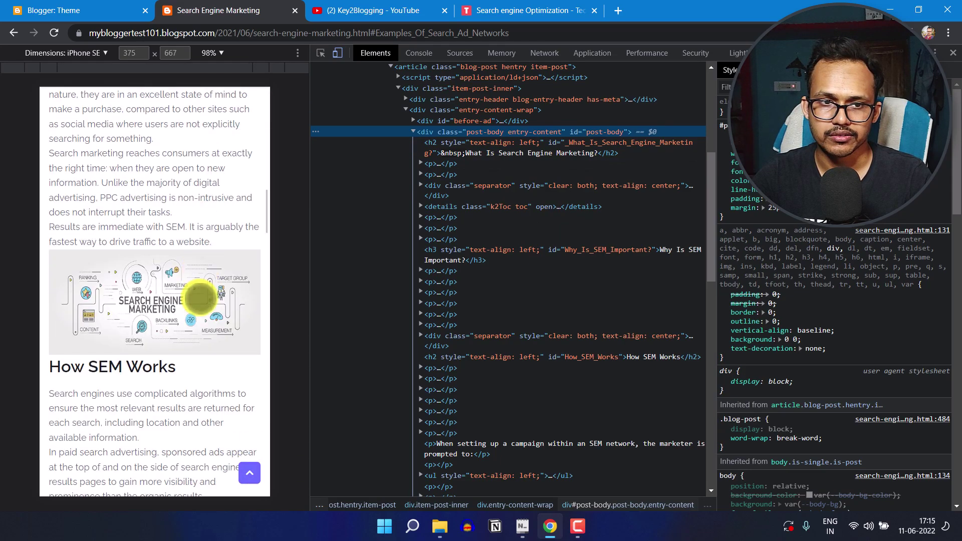
pyautogui.scroll(-6, 200, 295)
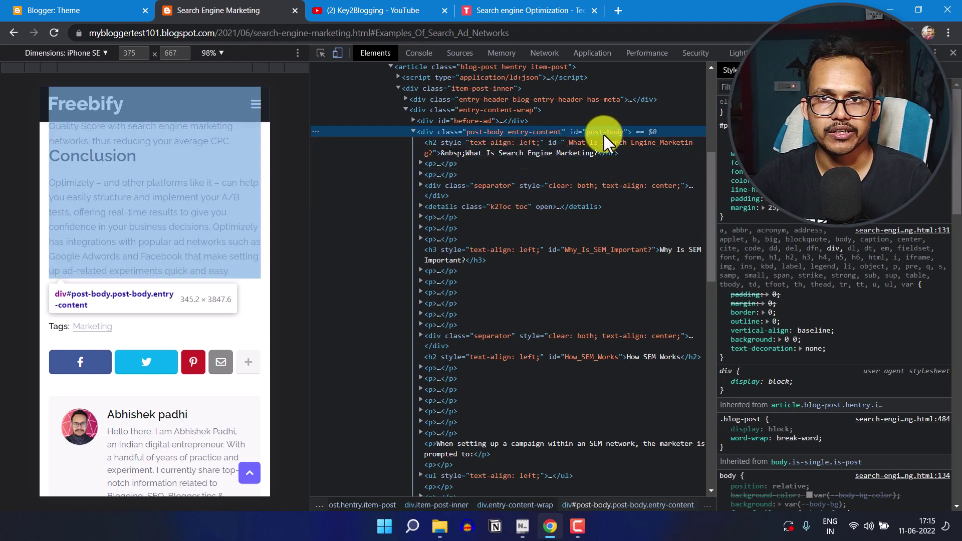
pyautogui.click(115, 10)
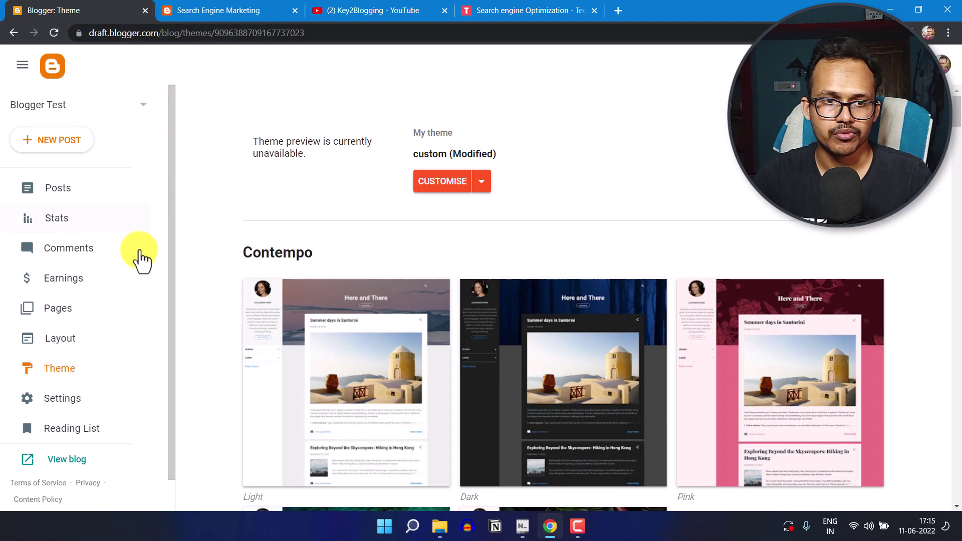
# - Open the theme's Edit HTML code and scroll to the end of it
pyautogui.click(481, 183)
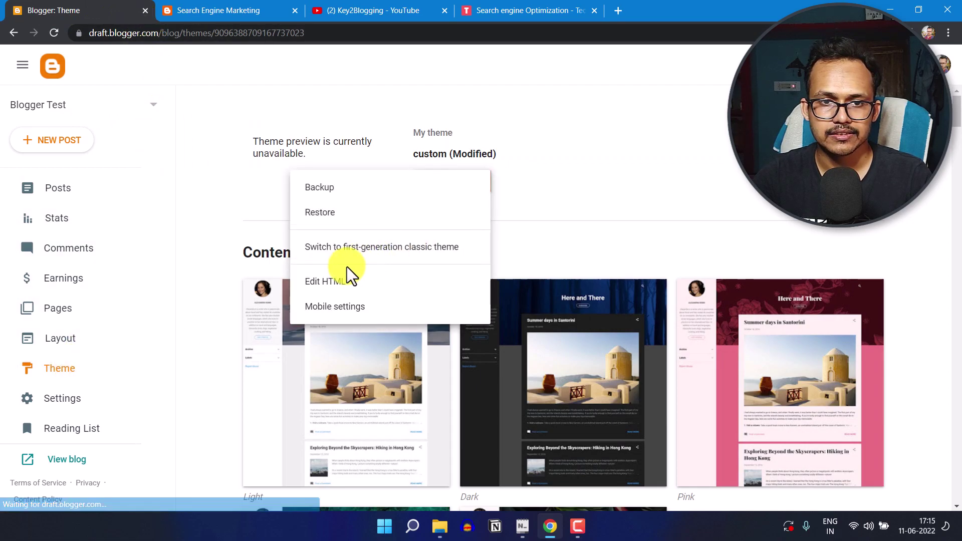
pyautogui.click(341, 281)
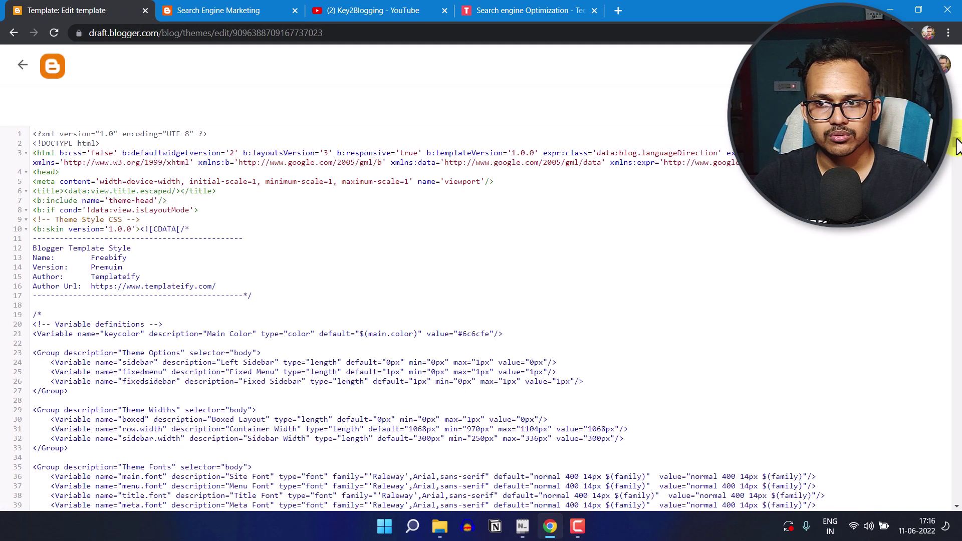
pyautogui.moveTo(957, 145); pyautogui.dragTo(955, 501)
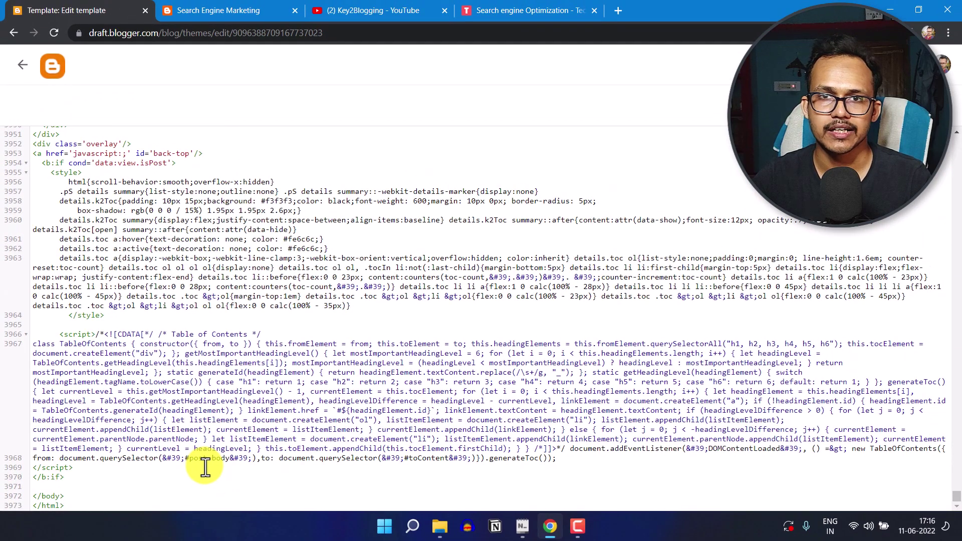
# - Switch back to the Search Engine Marketing post and scroll down it
pyautogui.click(188, 10)
pyautogui.scroll(-3, 214, 326)
pyautogui.scroll(-7, 130, 405)
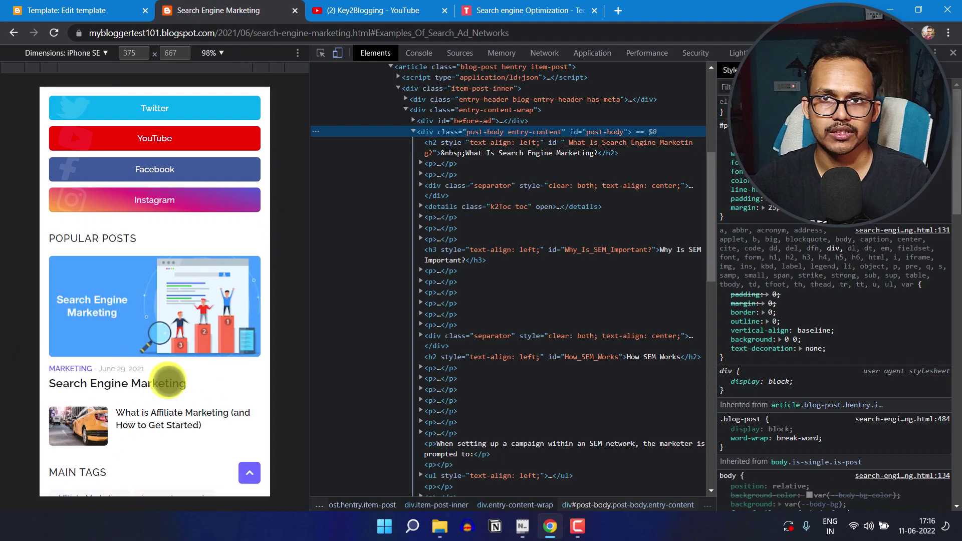
# - Inspect the Search Engine Marketing post in Chrome DevTools
pyautogui.scroll(12, 169, 381)
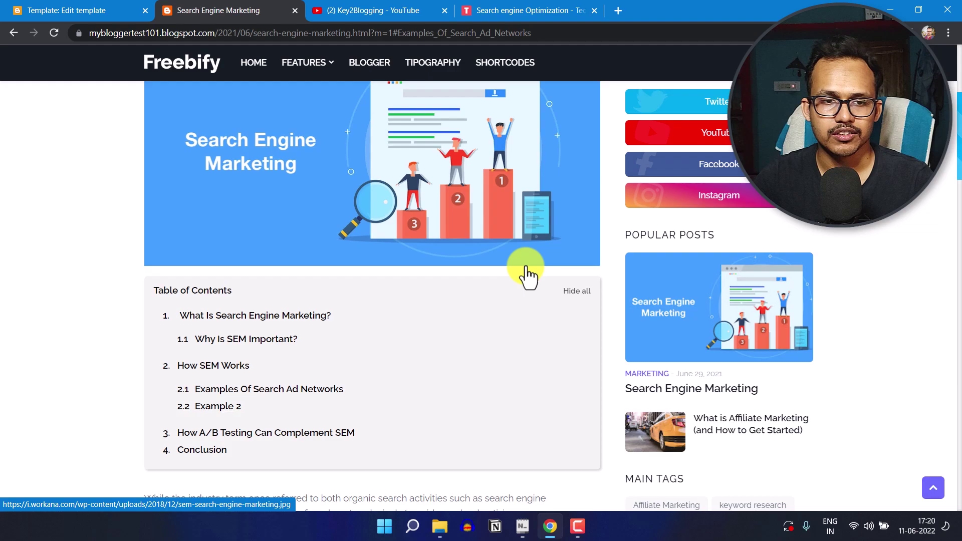
pyautogui.rightClick(414, 292)
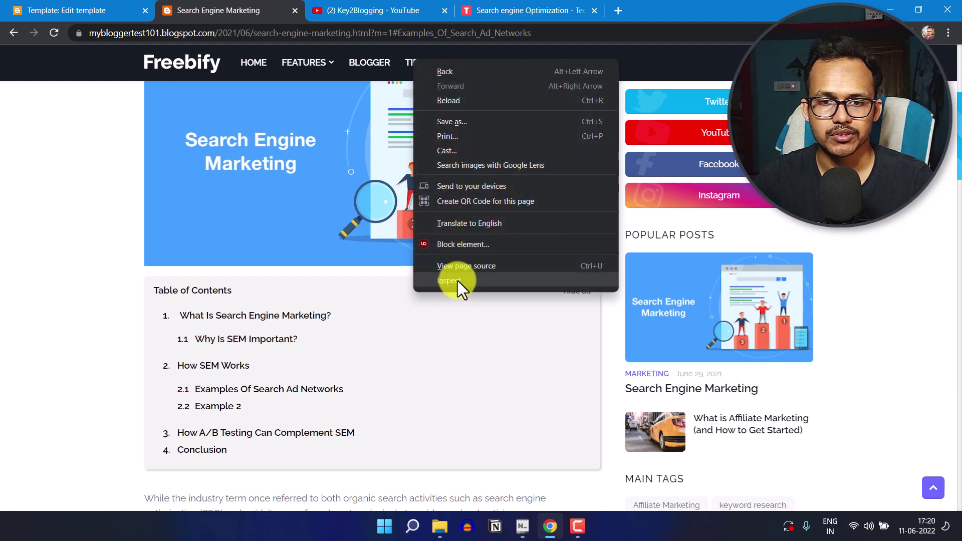
pyautogui.click(458, 281)
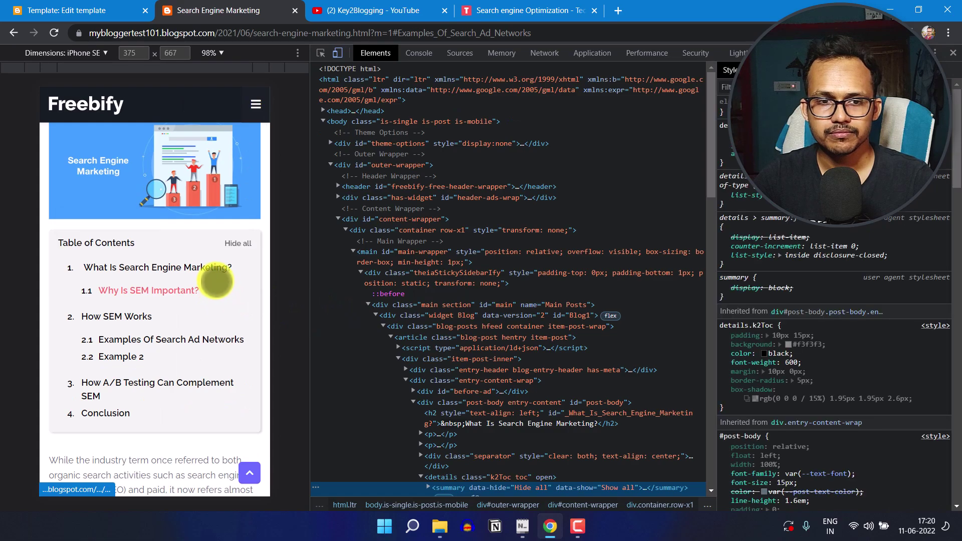
# - Select the details.k2Toc Table of Contents element and check its #f3f3f3 background swatch
pyautogui.scroll(-3, 504, 323)
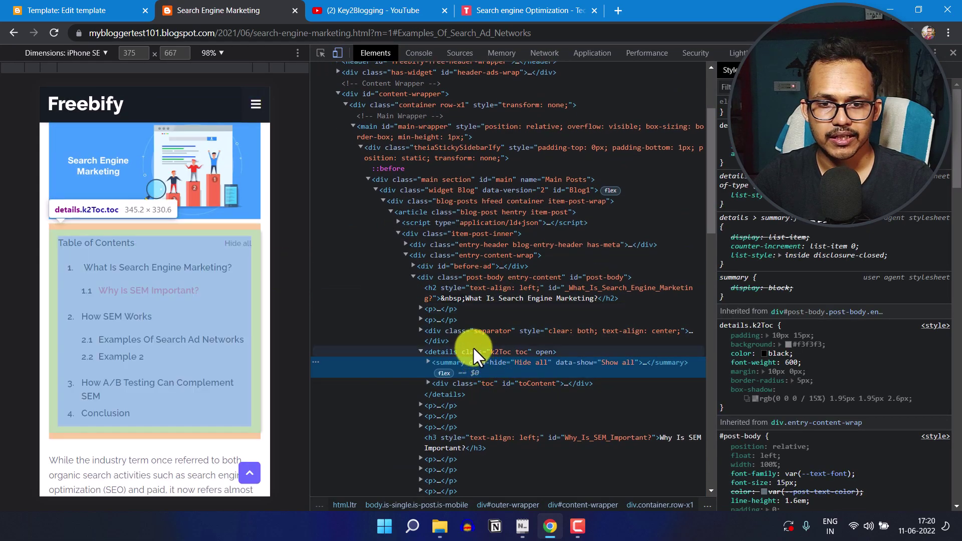
pyautogui.click(473, 351)
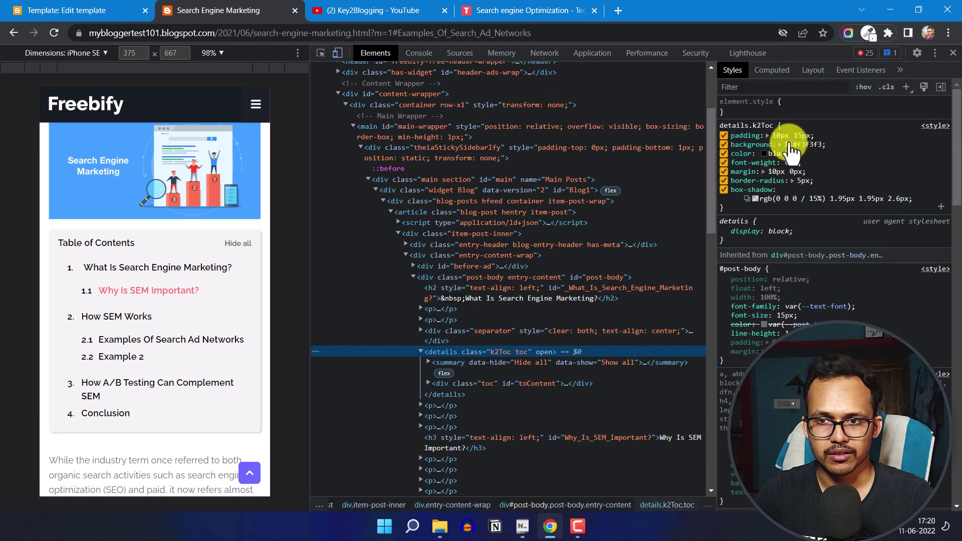
pyautogui.click(789, 144)
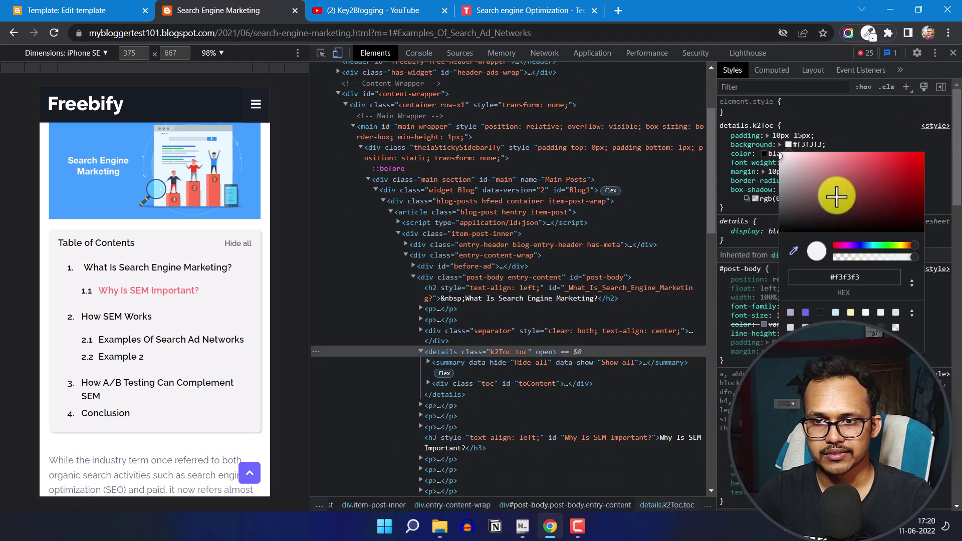
pyautogui.click(859, 145)
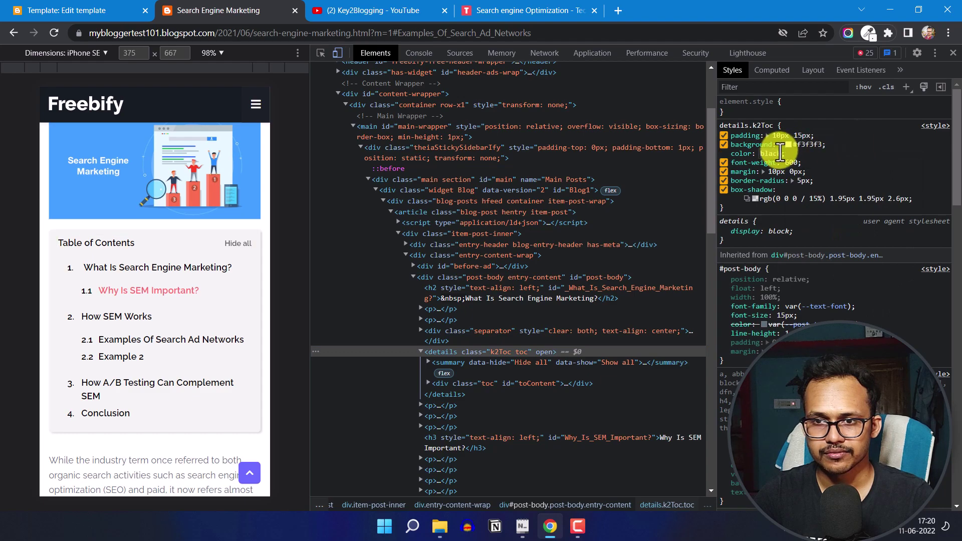
# - Replace the #f3f3f3 background with beige, leaving the text colour black
pyautogui.click(801, 144)
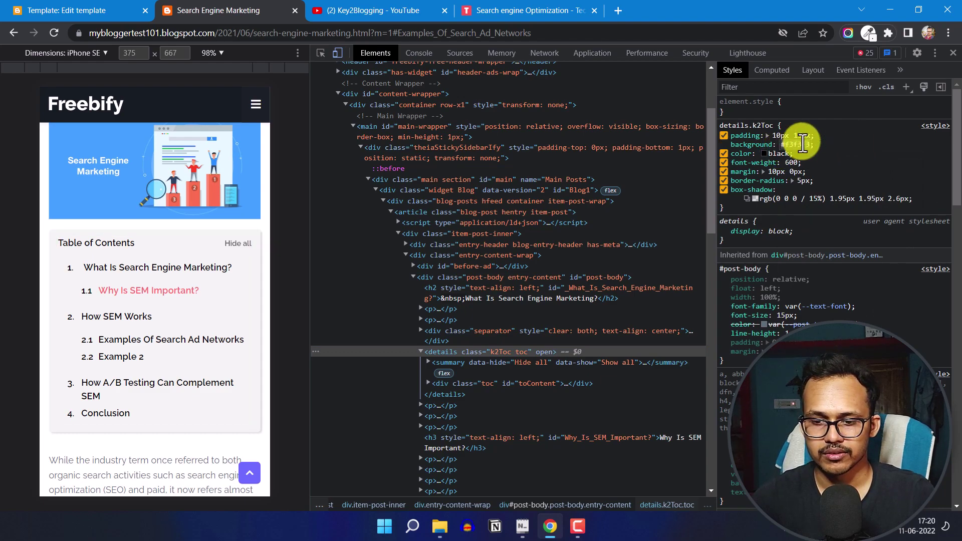
pyautogui.press('BackSpace')
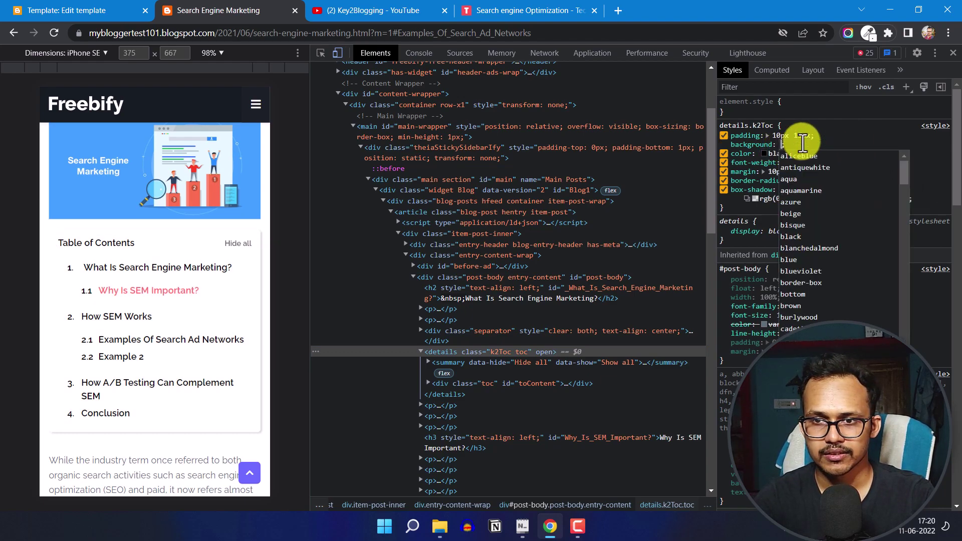
pyautogui.press('Down')
pyautogui.press('Down')
pyautogui.press('Down')
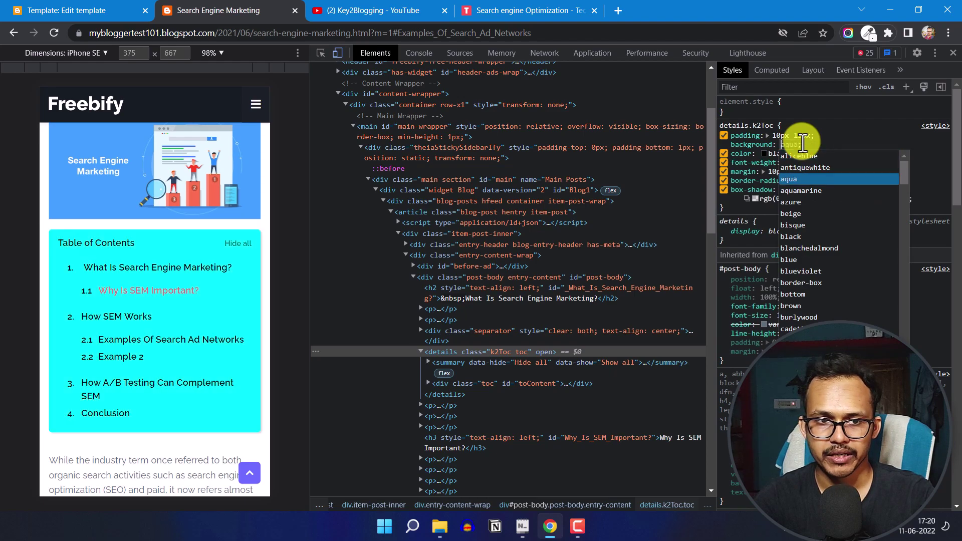
pyautogui.press('Up')
pyautogui.press('Down')
pyautogui.press('Down')
pyautogui.press('Down')
pyautogui.press('Down')
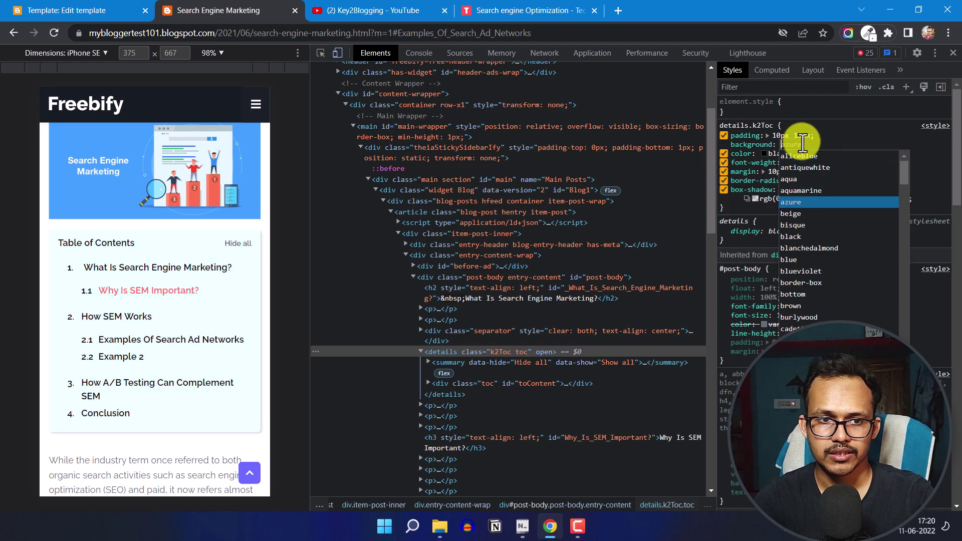
pyautogui.press('Down')
pyautogui.press('Down')
pyautogui.press('Up')
pyautogui.press('Up')
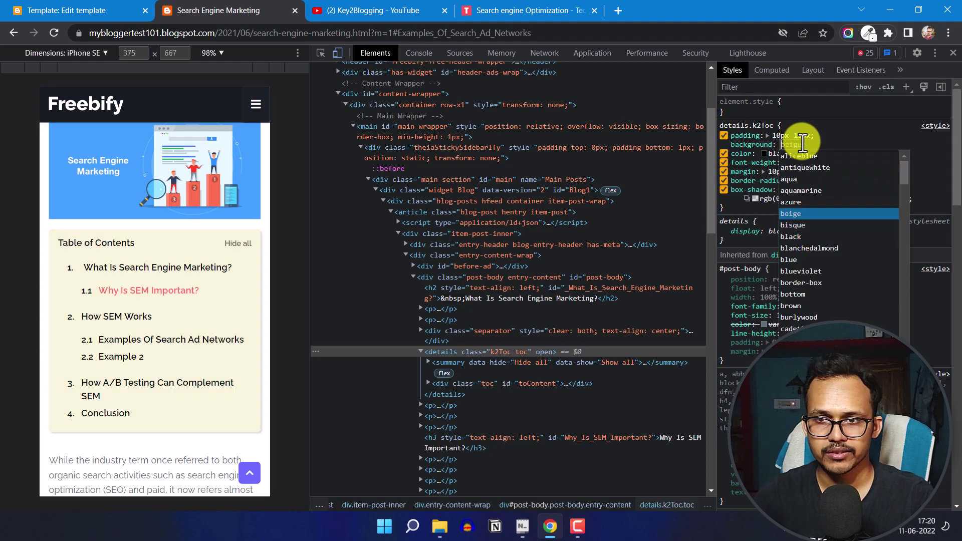
pyautogui.click(795, 211)
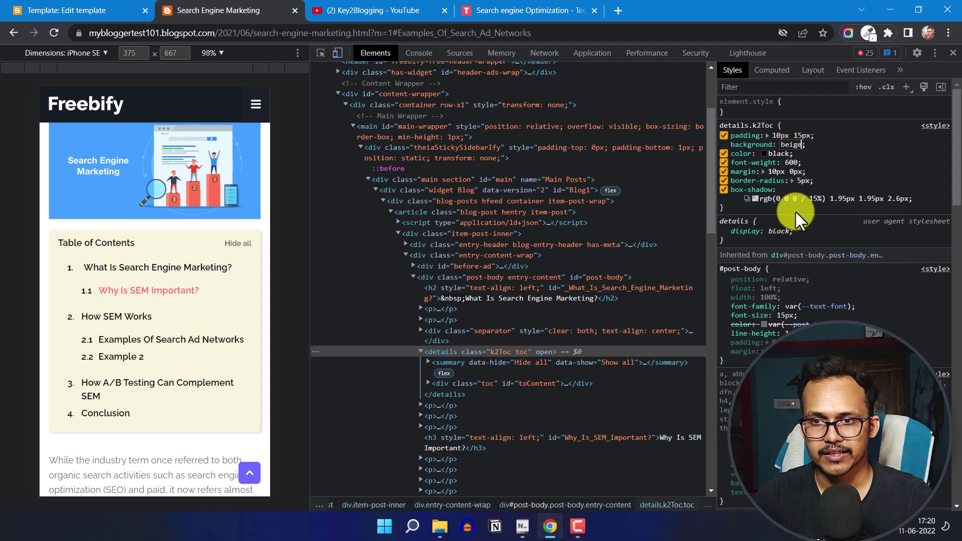
pyautogui.click(771, 153)
pyautogui.press('Escape')
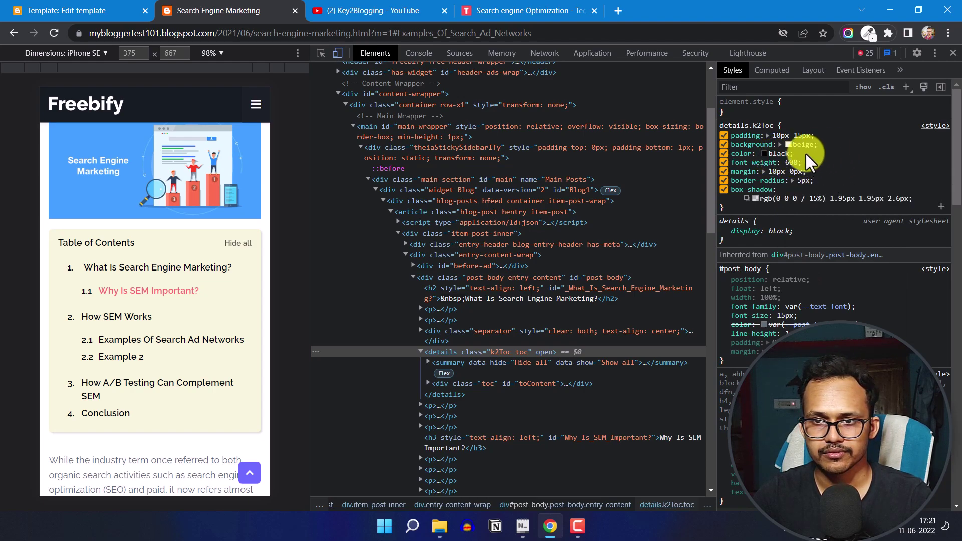
pyautogui.click(765, 154)
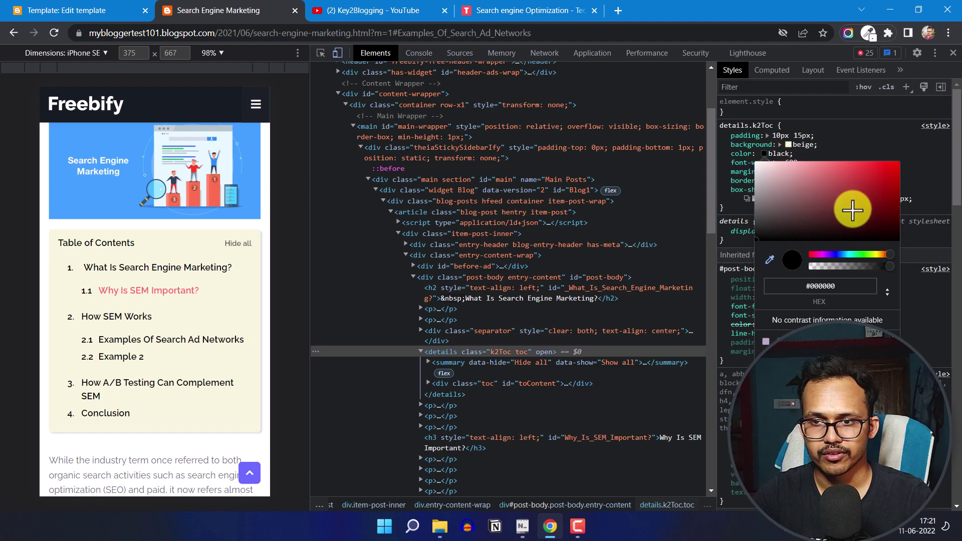
pyautogui.moveTo(887, 256); pyautogui.dragTo(766, 262)
pyautogui.click(890, 161)
pyautogui.moveTo(773, 221); pyautogui.dragTo(745, 260)
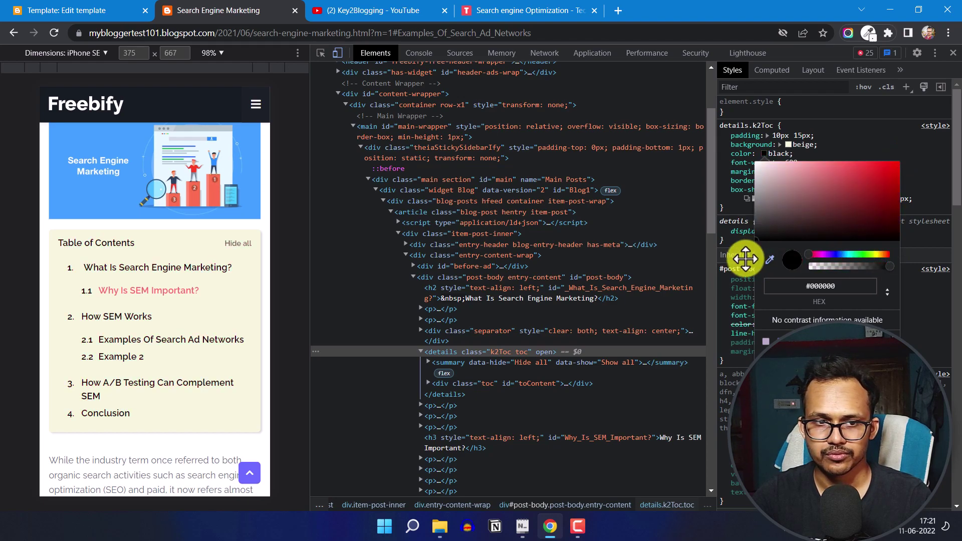
pyautogui.click(907, 152)
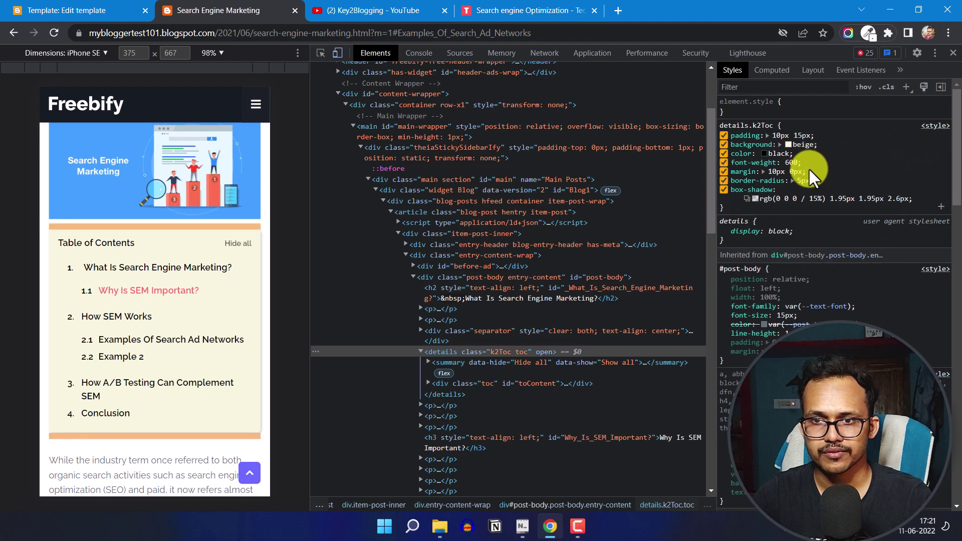
# - Add a 'border: 2px solid' declaration to the details.k2Toc style rule
pyautogui.click(922, 192)
pyautogui.write('border')
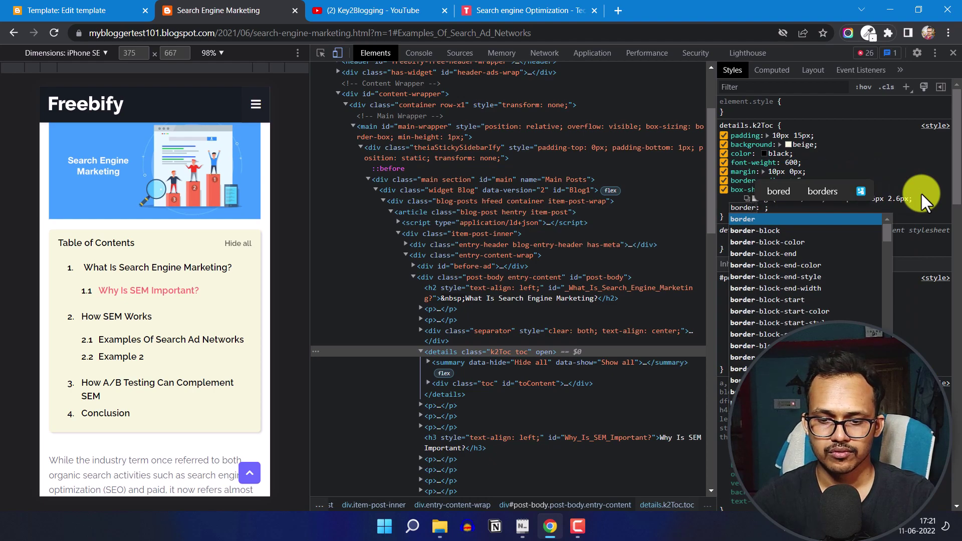
pyautogui.press('Tab')
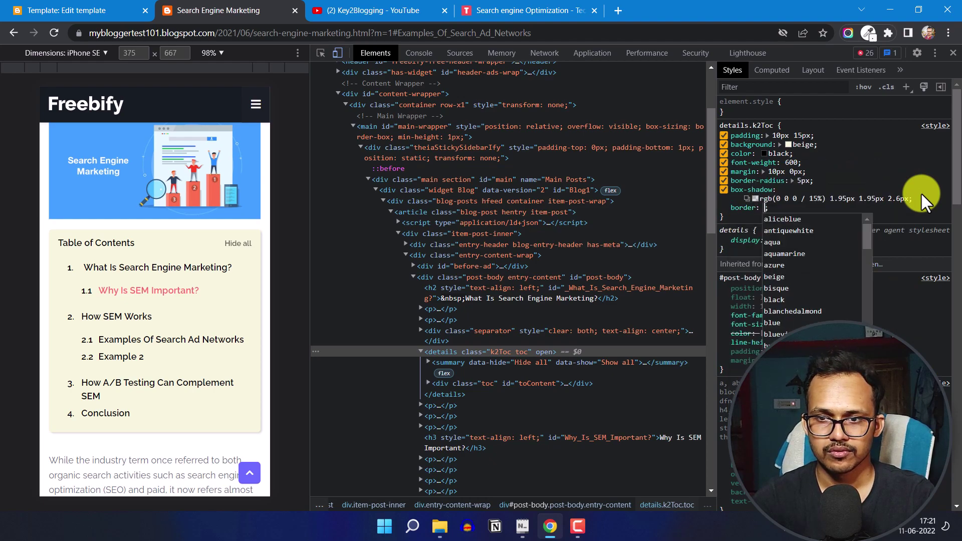
pyautogui.write('2px ')
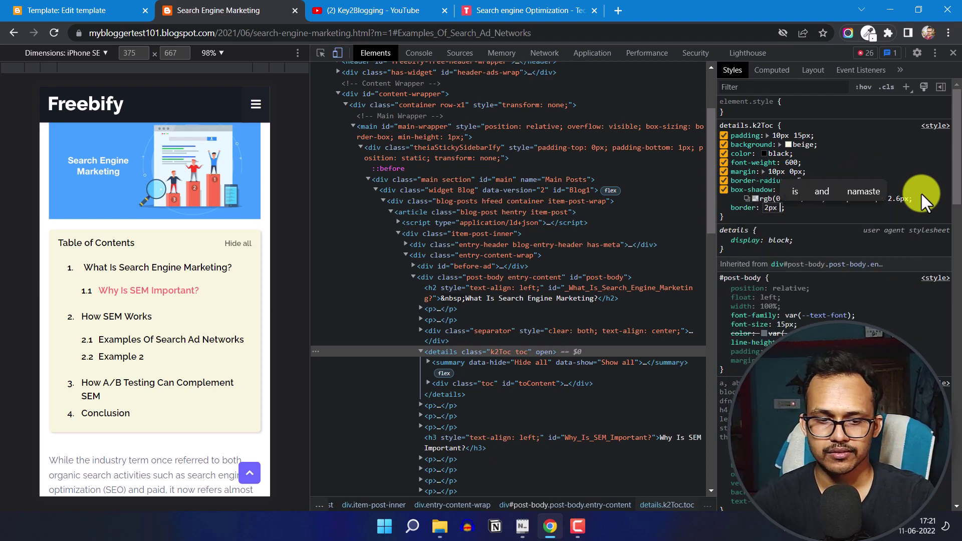
pyautogui.write('solid')
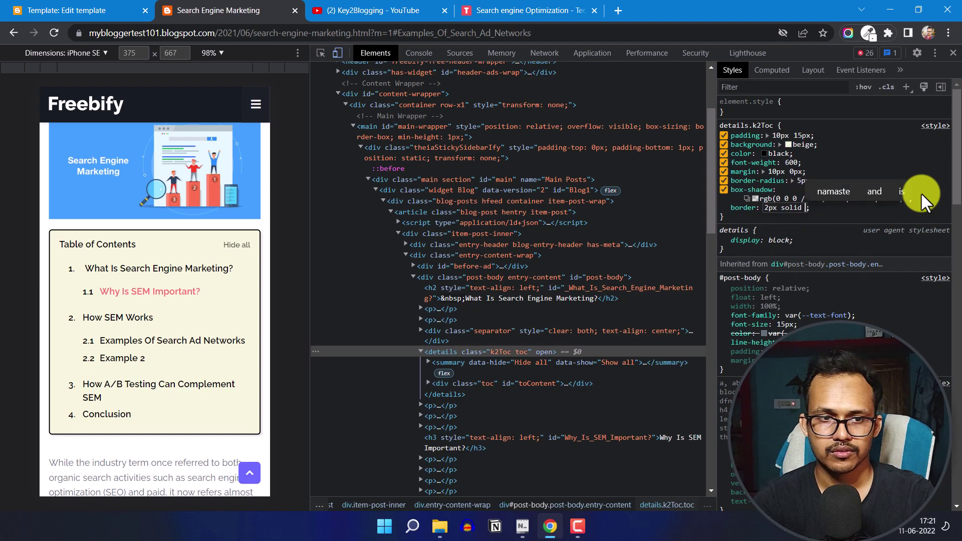
pyautogui.click(847, 209)
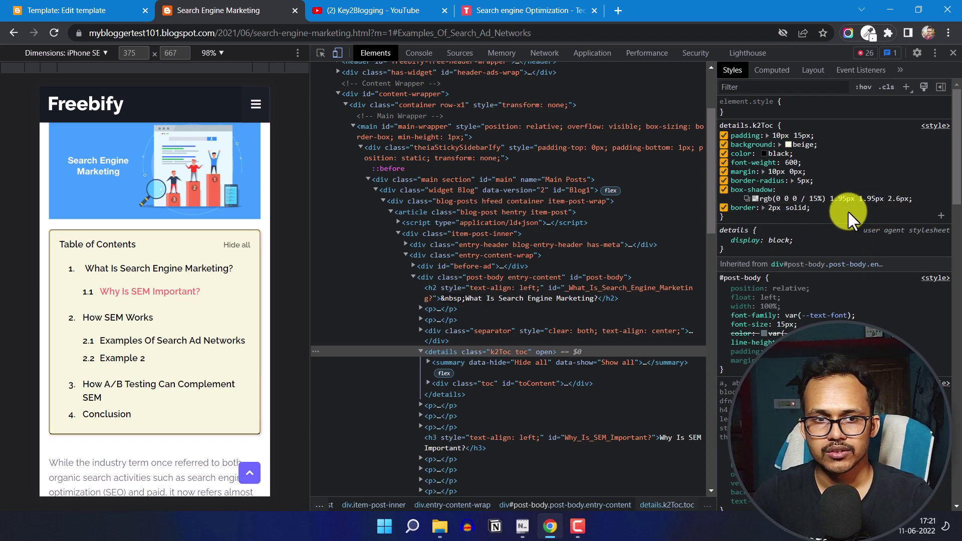